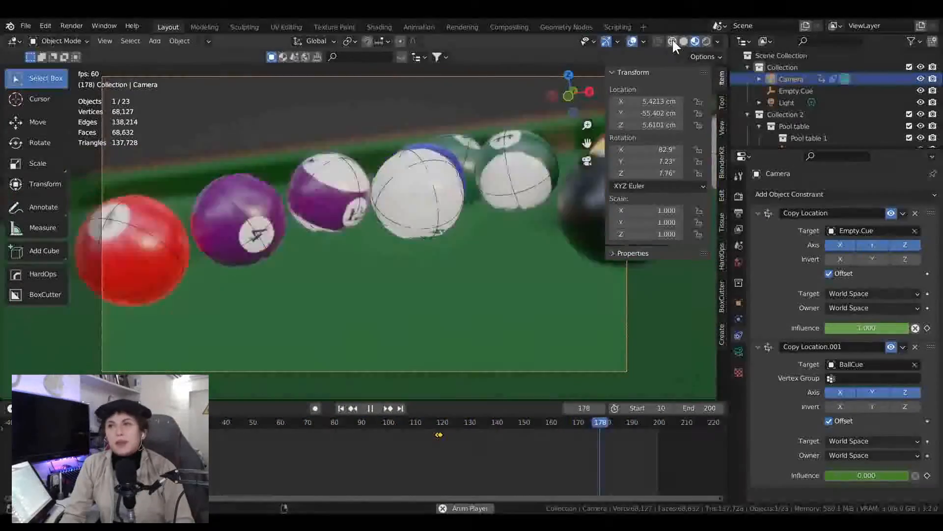
View the animated pool table scene in wireframe, solid and material preview shading
click(672, 42)
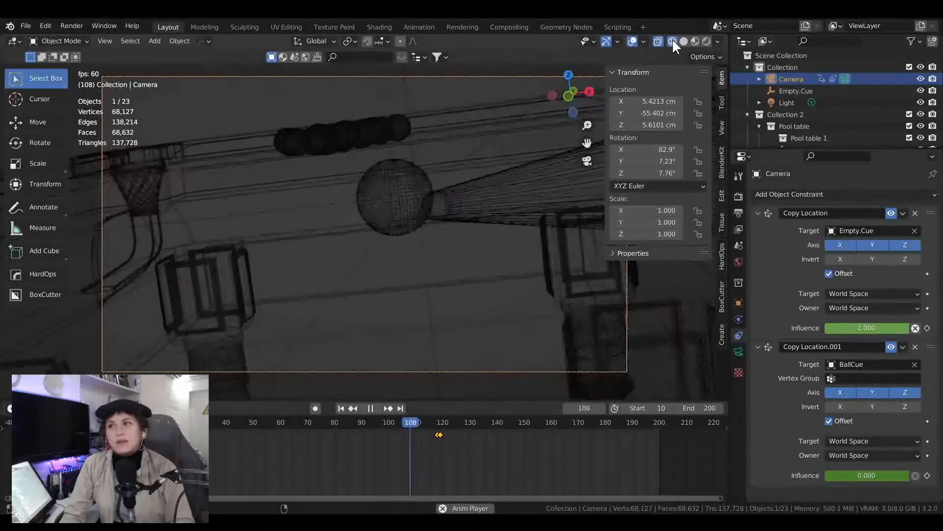
click(685, 41)
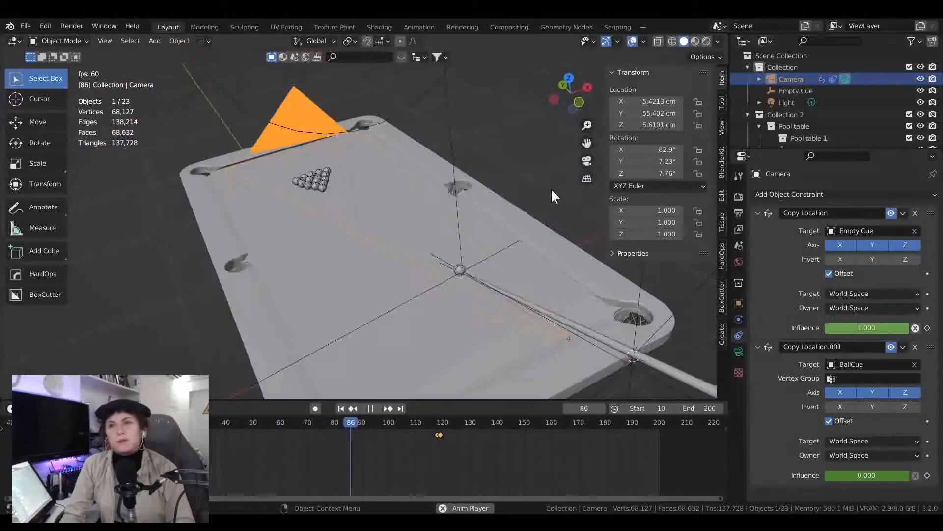
click(694, 41)
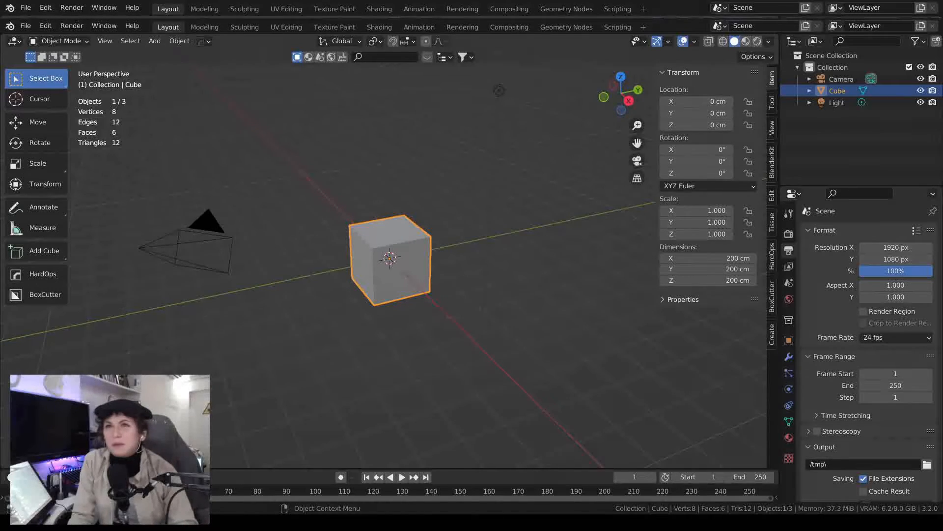
Add a plane mesh and set its scale to 20 on all three axes
mouse_move(176, 50)
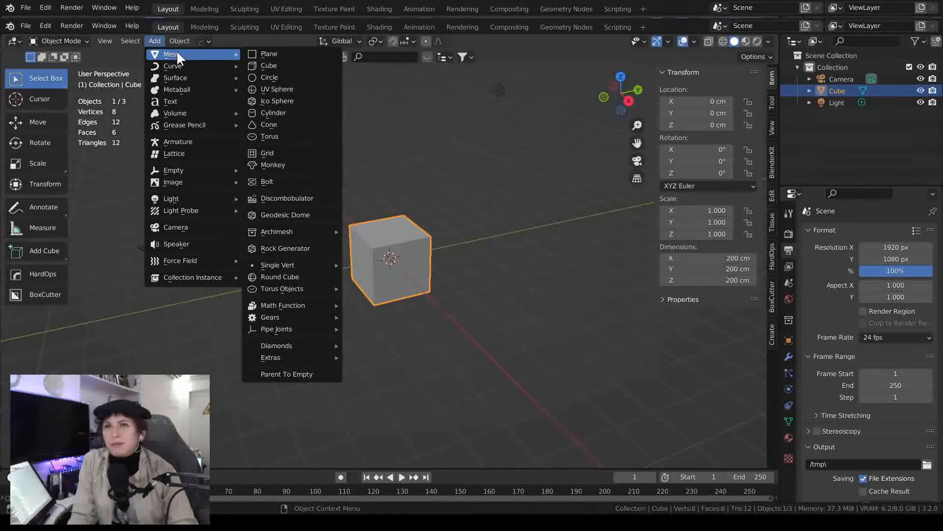
click(293, 54)
drag(704, 213, 704, 234)
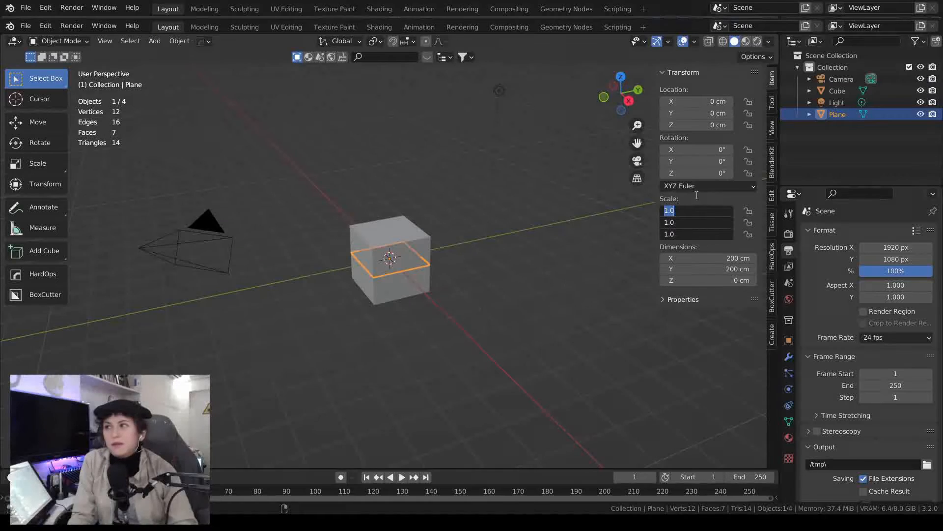
text(20)
key(Return)
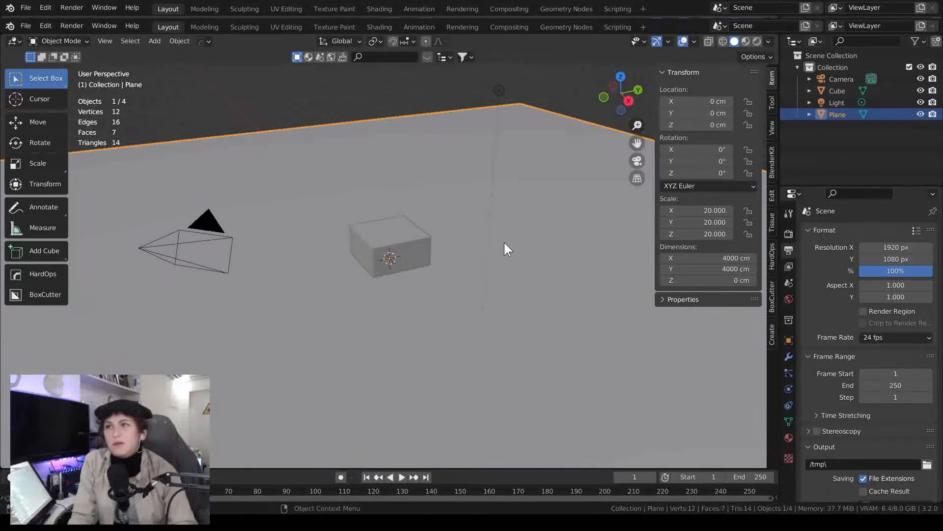
Raise the default cube above the plane to a Z location of 200 cm
click(415, 249)
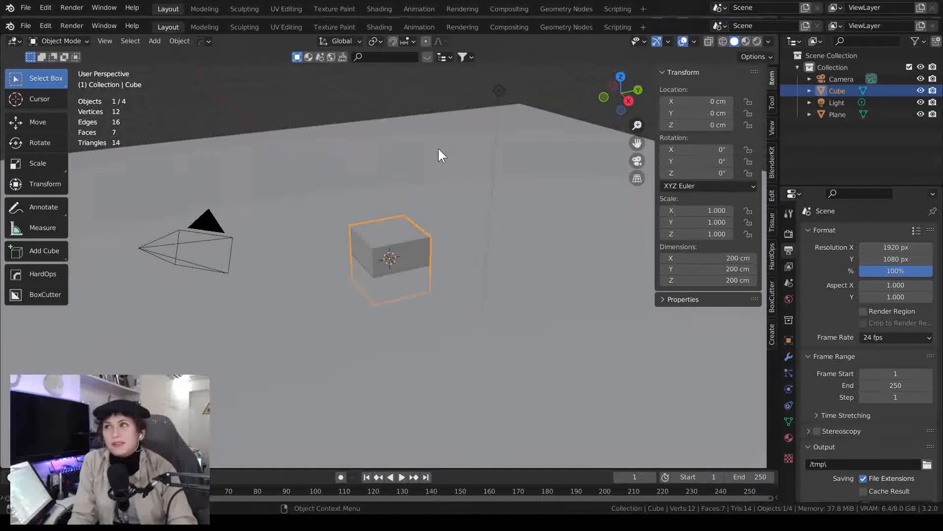
key(g)
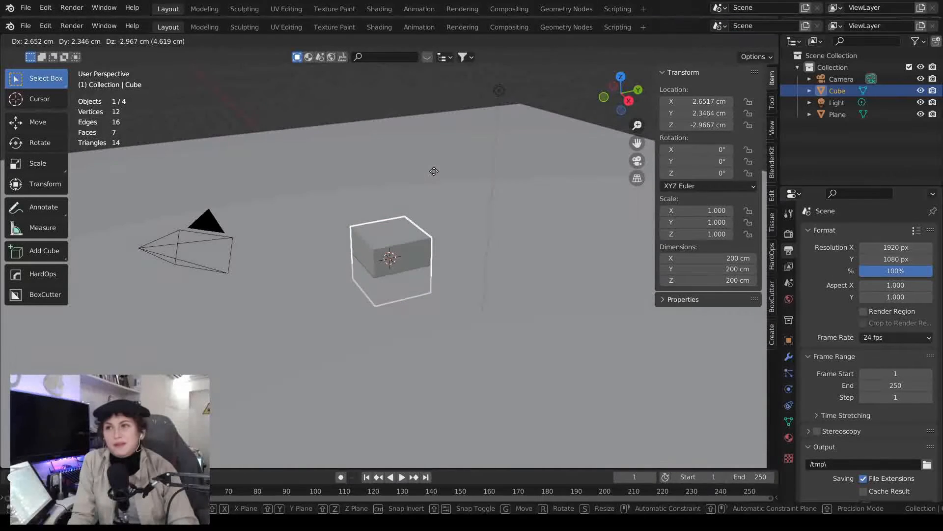
key(z)
click(432, 83)
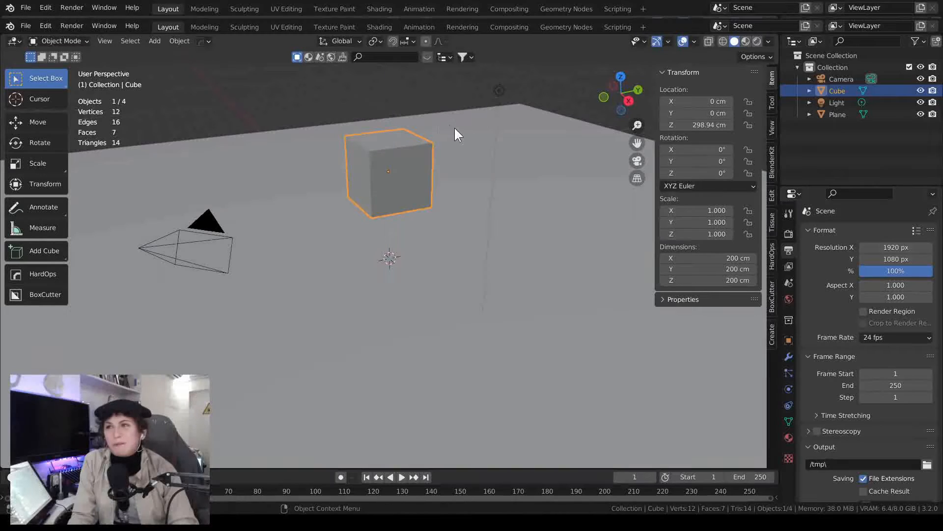
click(701, 125)
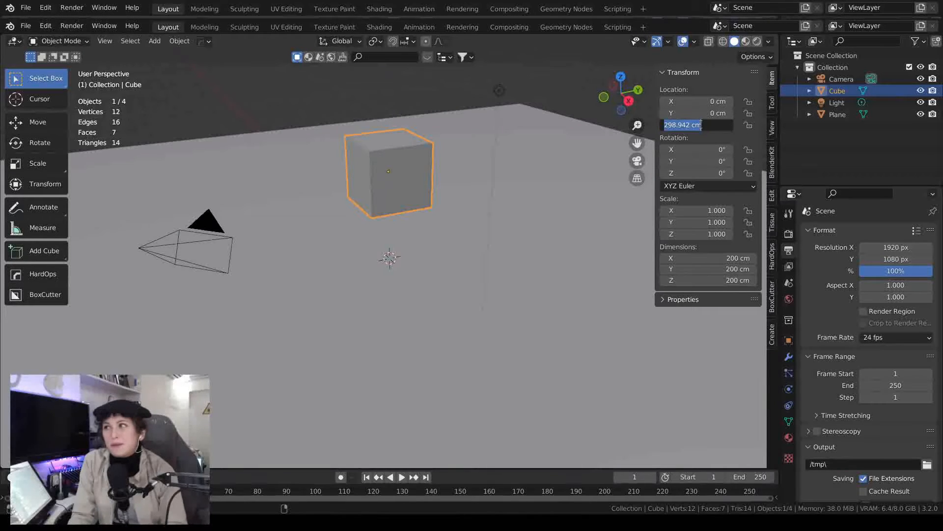
text(200)
key(Return)
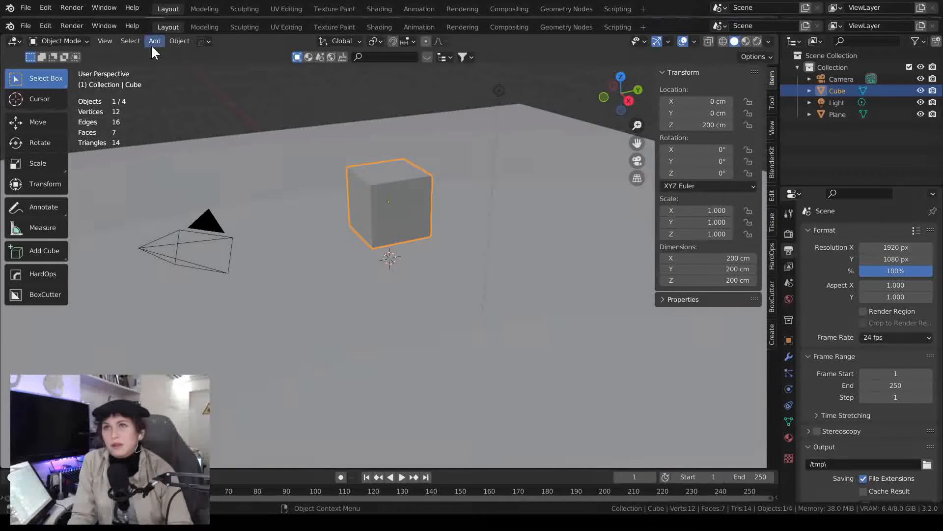
Add a Subdivision modifier with 3 viewport levels to the cube and apply it
click(788, 356)
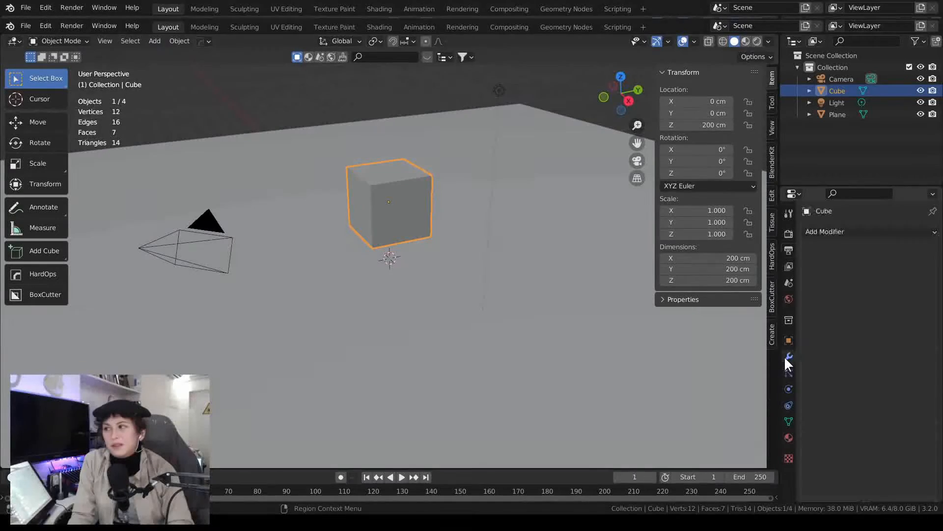
click(847, 231)
click(732, 443)
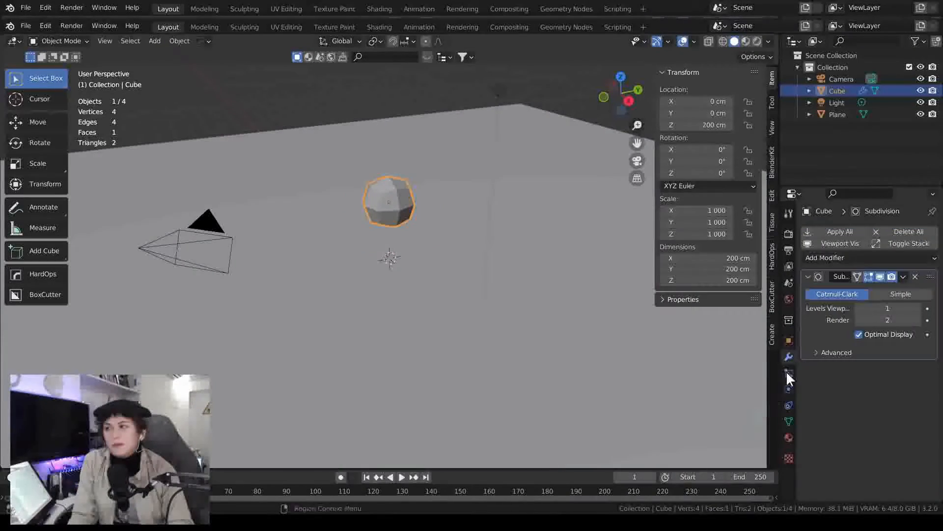
click(917, 308)
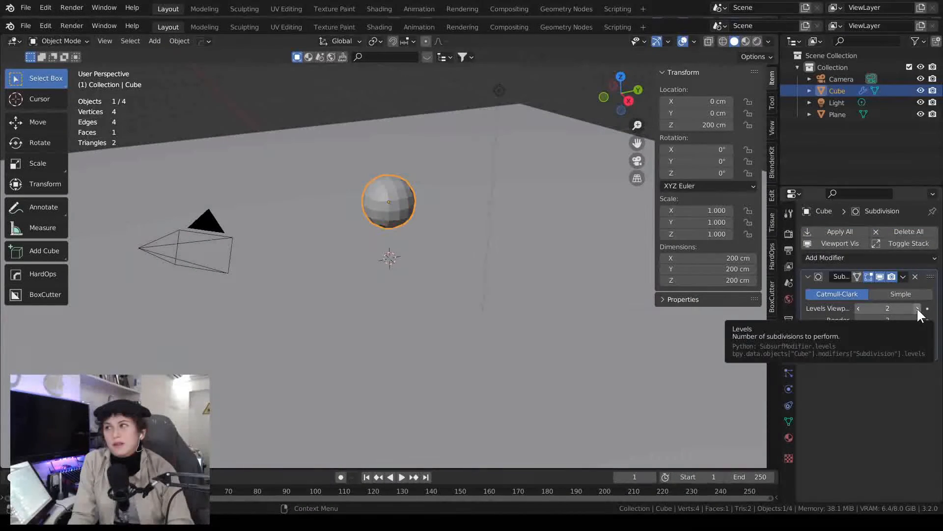
click(916, 308)
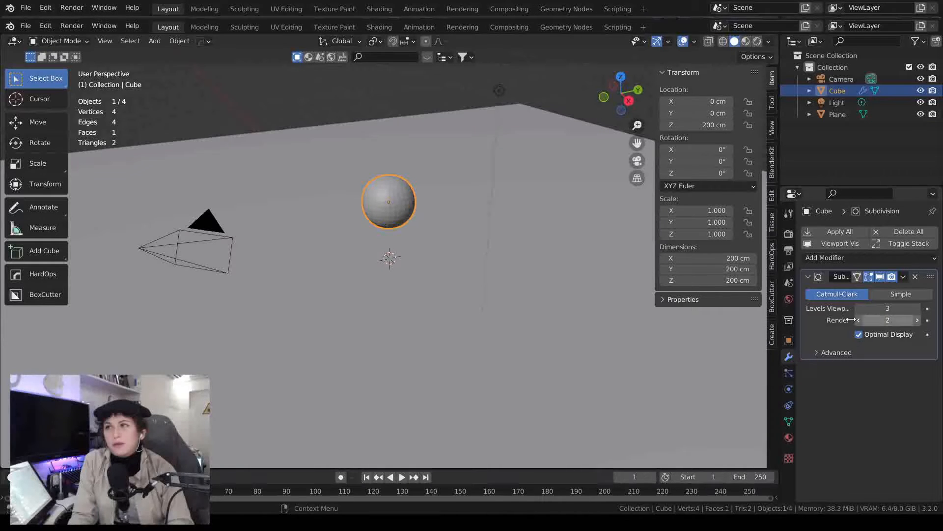
click(838, 235)
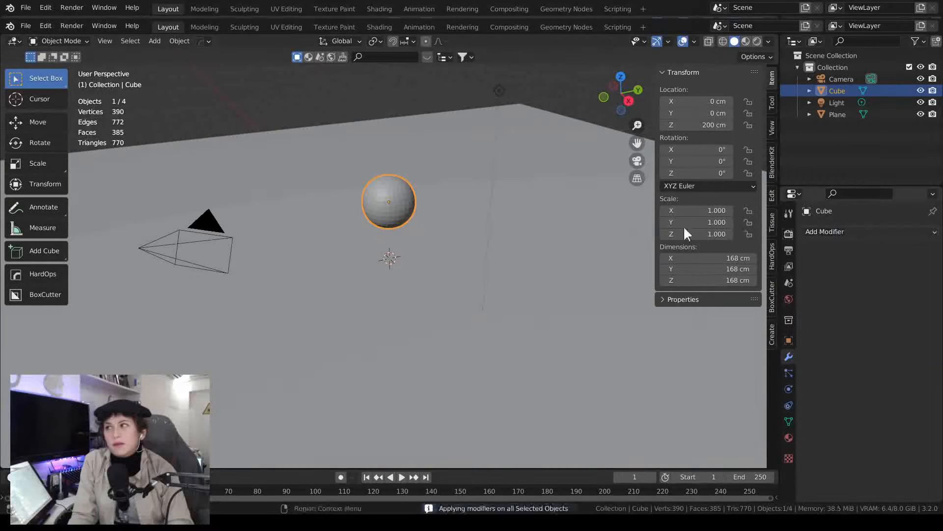
Shade the ball smooth and set its Z location to 100 cm so it sits near the plane
right_click(389, 211)
click(369, 171)
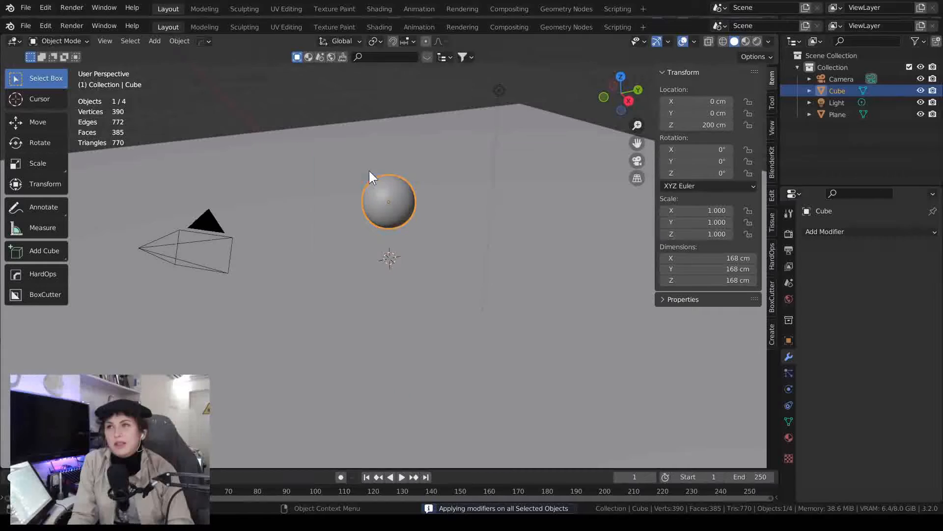
middle_drag(299, 284, 332, 257)
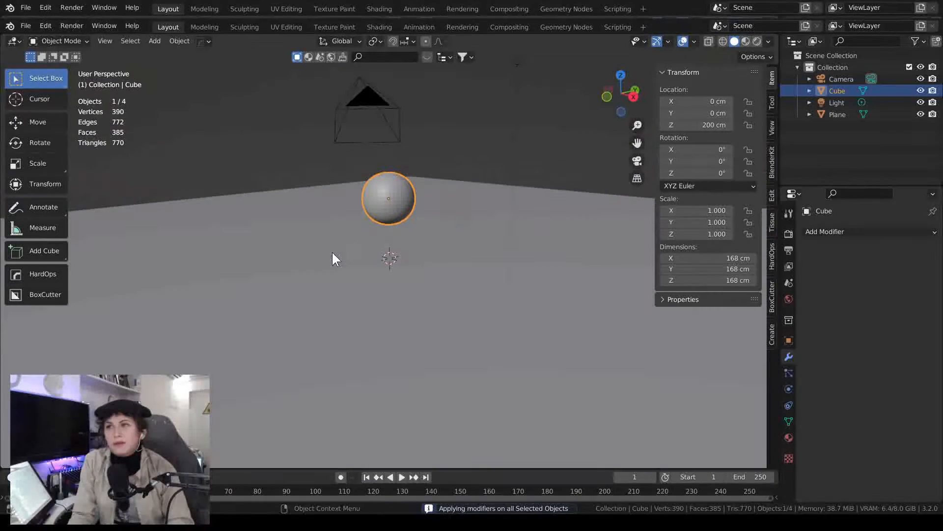
click(714, 124)
text(100)
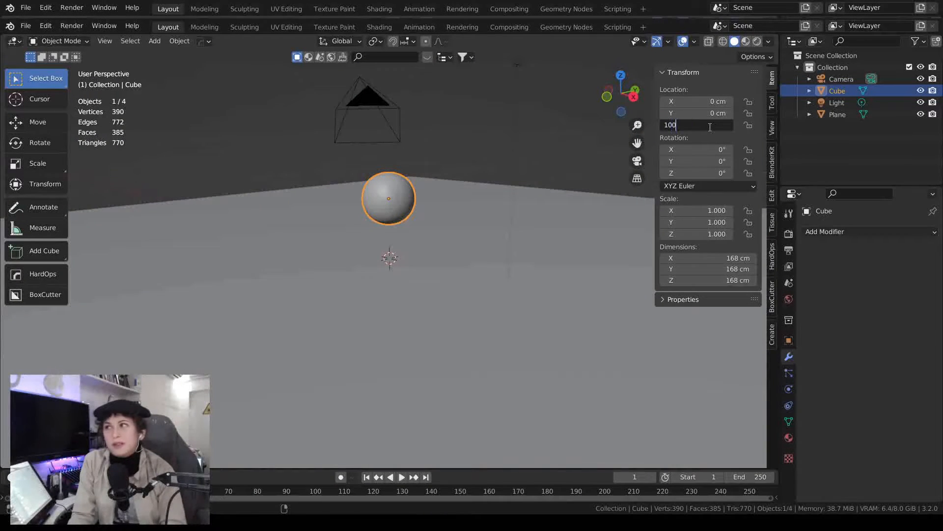
key(Return)
scroll(521, 254, up, 4)
scroll(491, 250, down, 4)
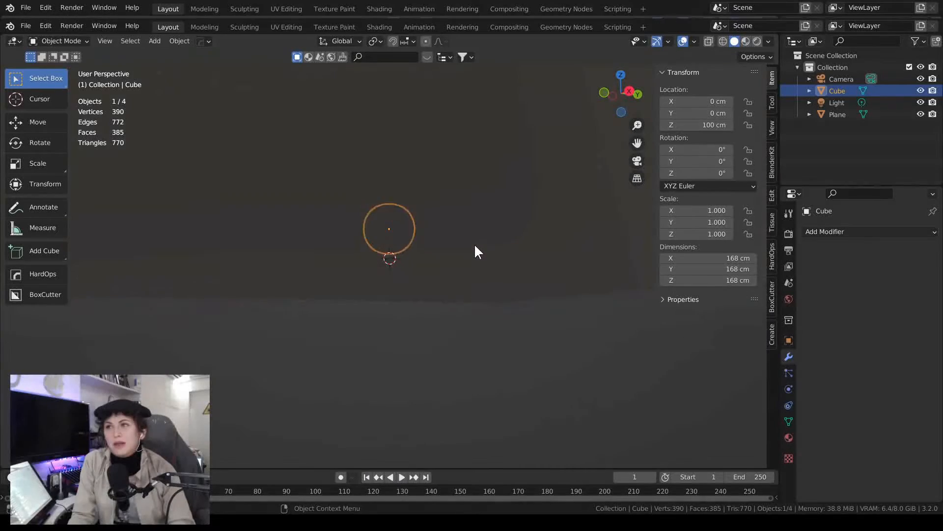
middle_drag(474, 250, 393, 298)
scroll(411, 316, up, 3)
scroll(400, 311, down, 3)
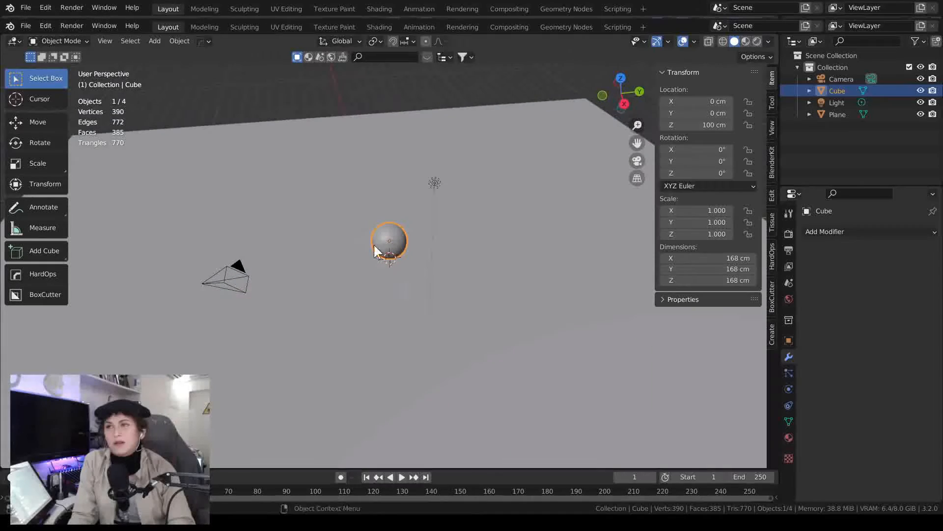
Add a cylinder mesh with a radius of 20 cm for the cue stick
click(154, 42)
mouse_move(179, 42)
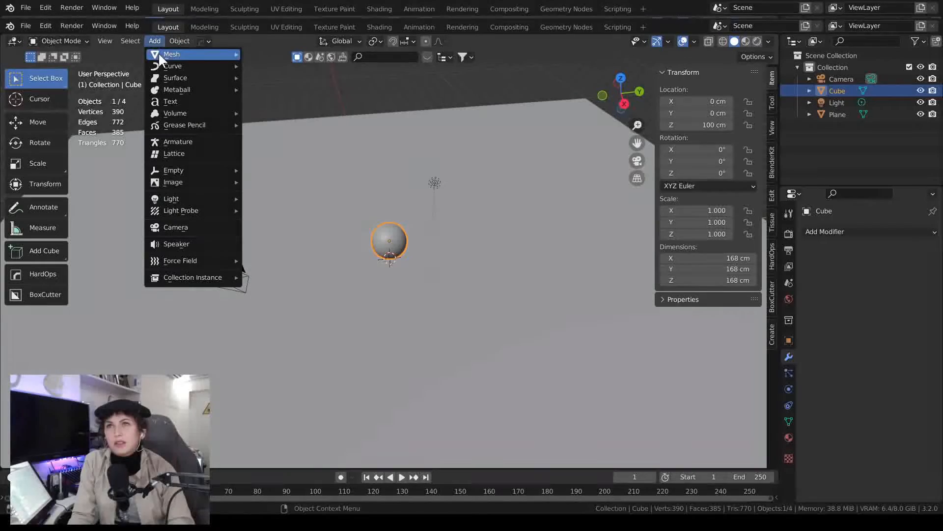
click(293, 114)
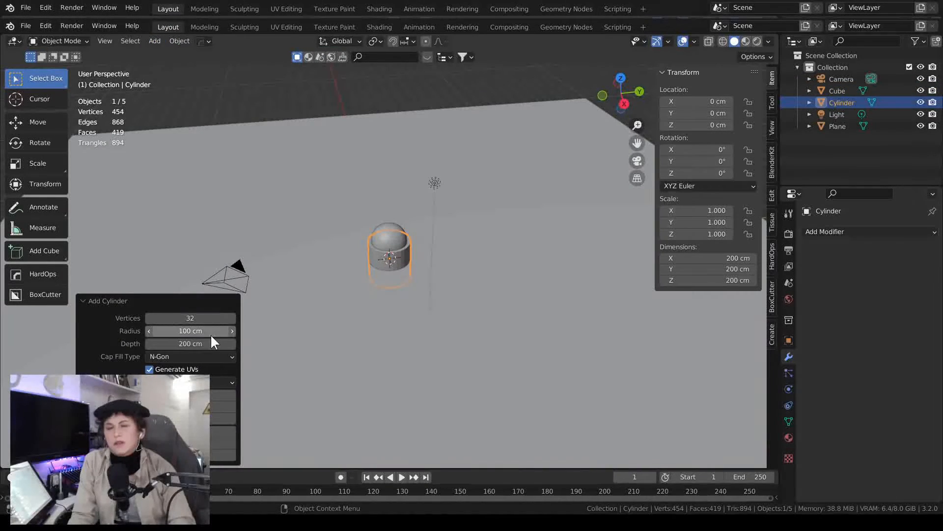
click(209, 334)
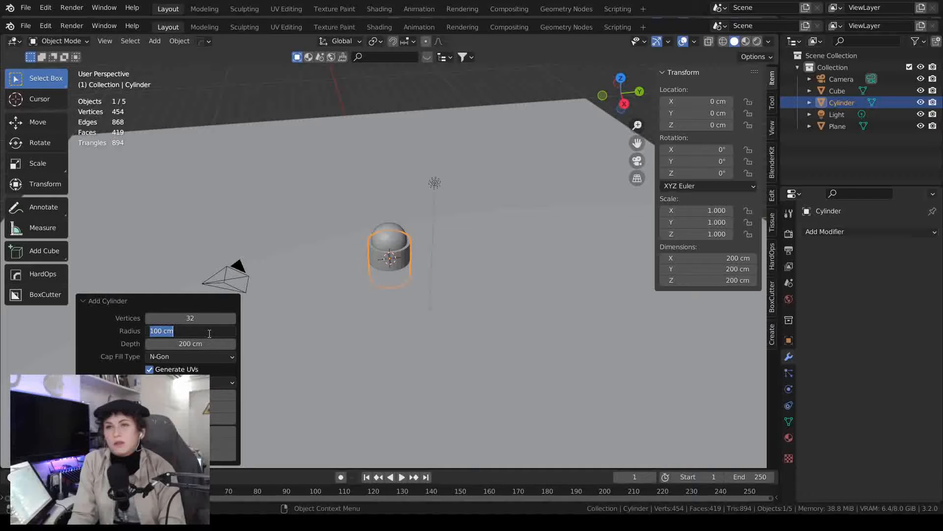
text(10)
key(Return)
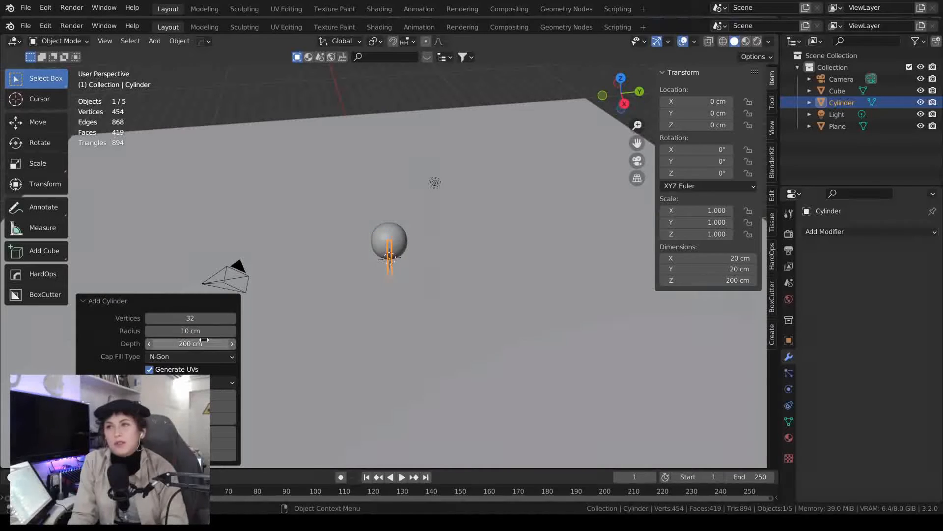
click(198, 333)
text(20)
key(Return)
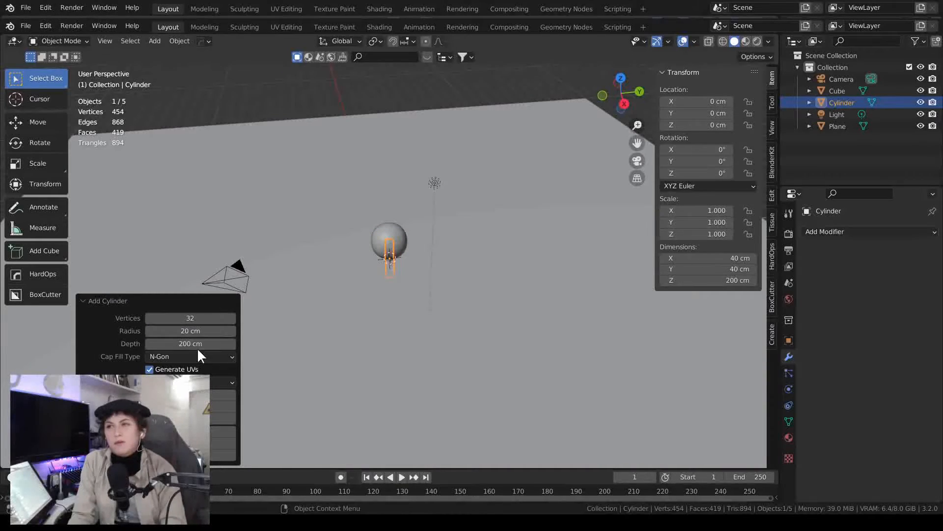
Set the new cylinder's depth to 1000 cm and its Y rotation to 90°
click(200, 344)
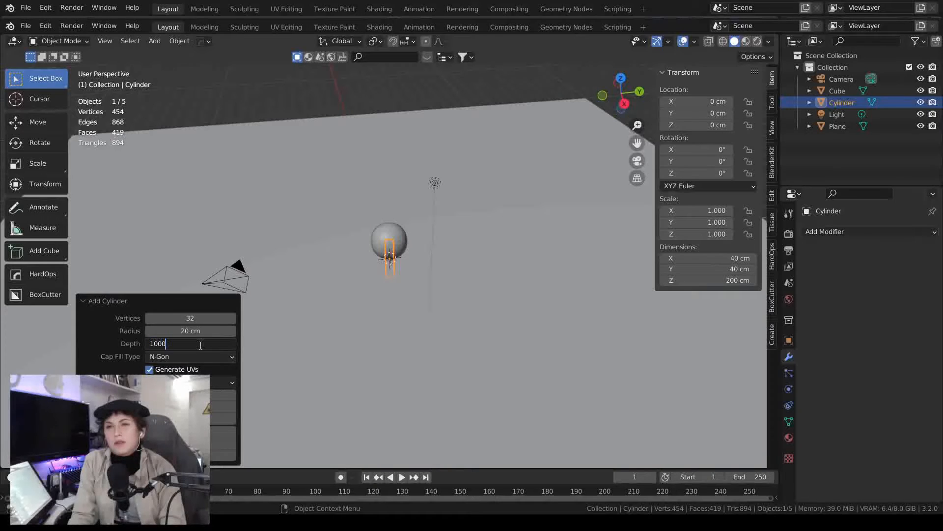
key(Return)
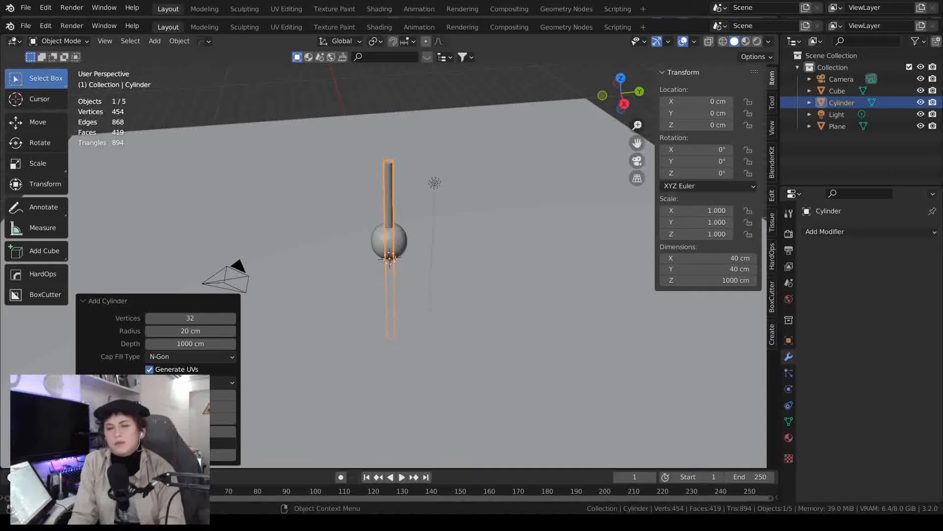
text(90)
key(Return)
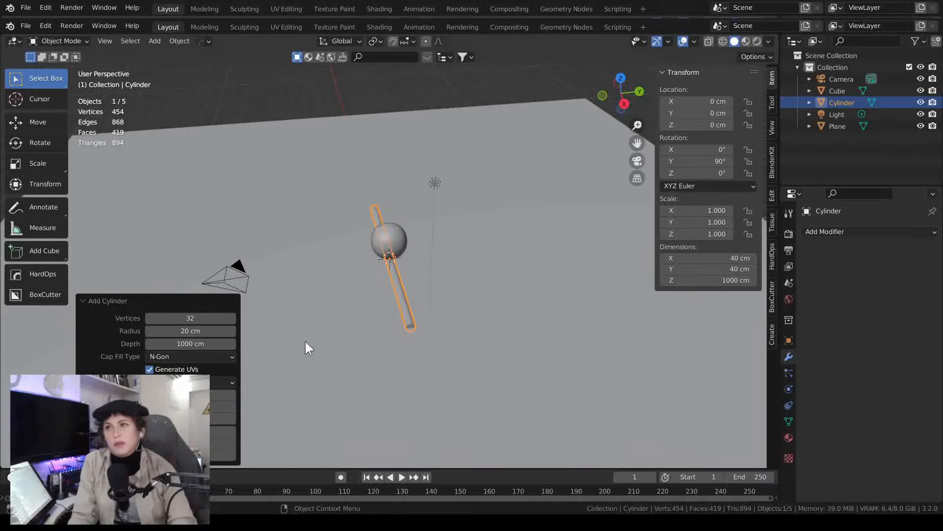
Move the cylinder beside the ball to X 695 cm and a Z location of about 108 cm
key(g)
key(x)
key(x)
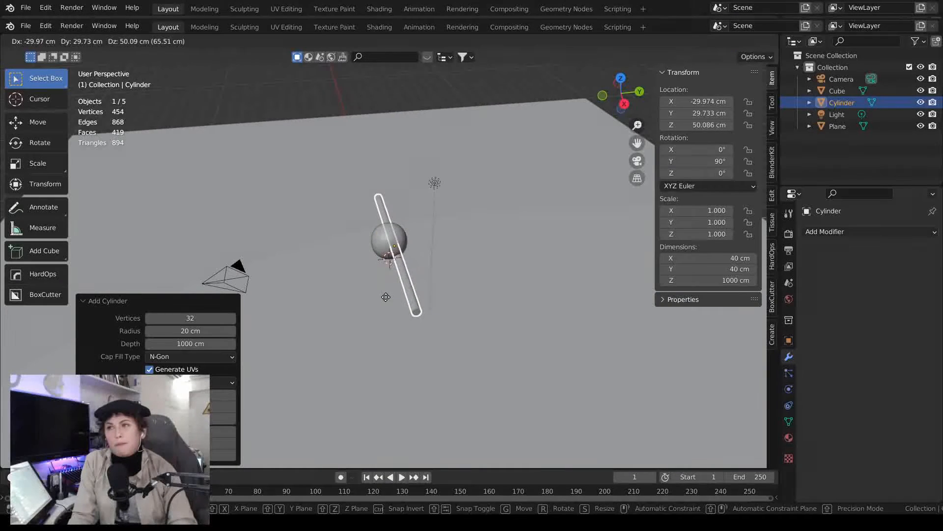
click(384, 295)
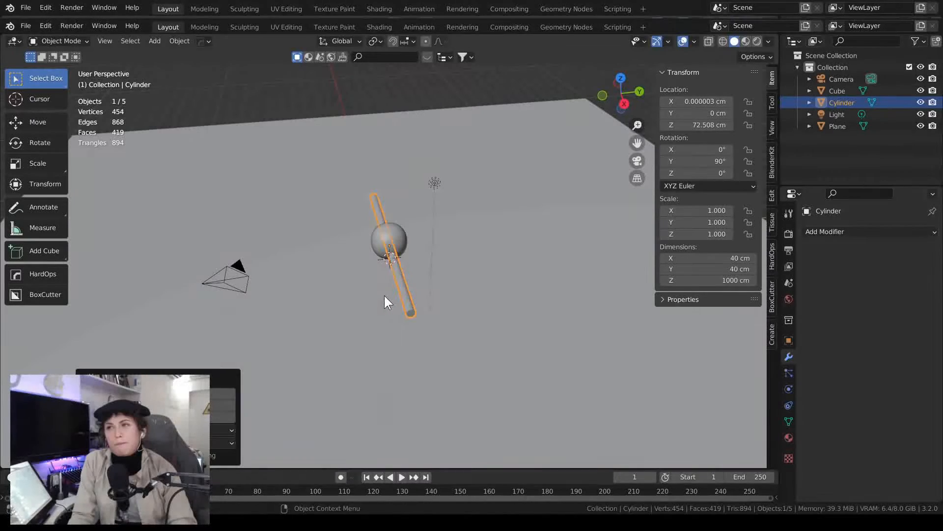
middle_drag(384, 296, 456, 288)
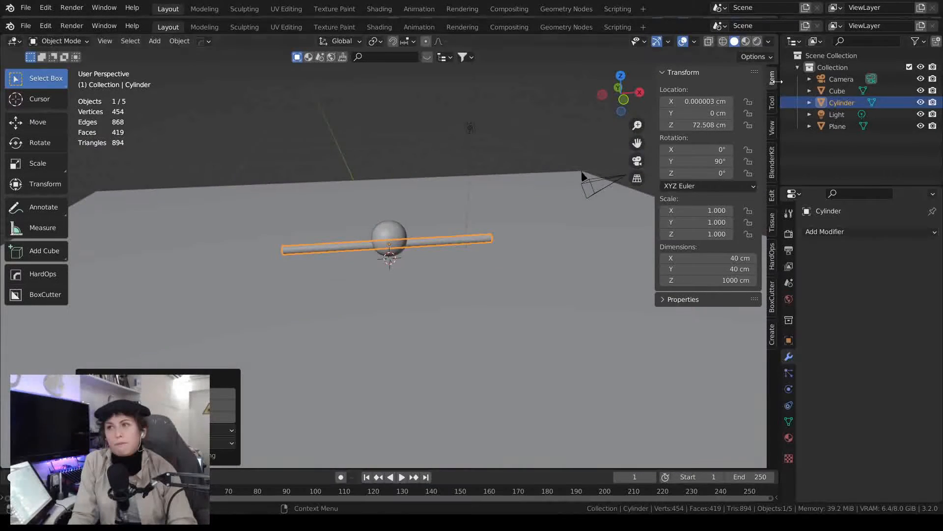
drag(696, 101, 931, 102)
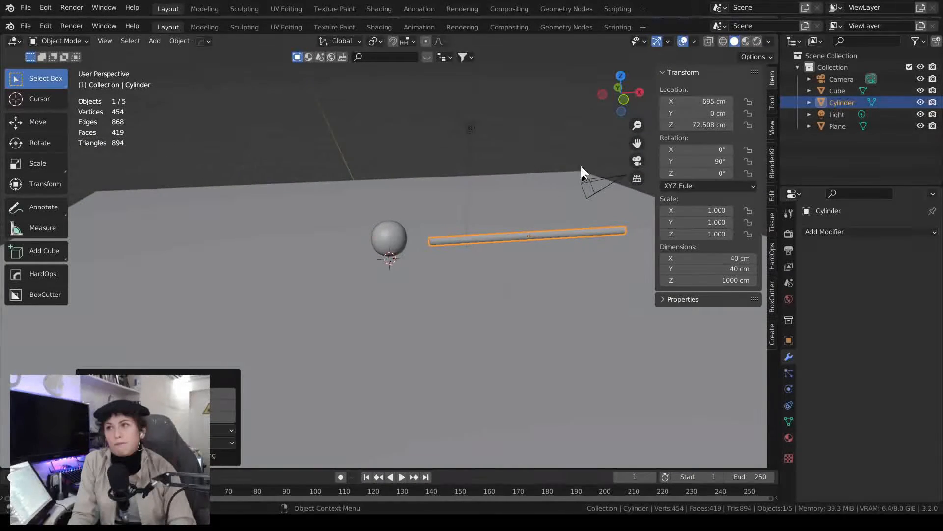
middle_drag(581, 172, 426, 333)
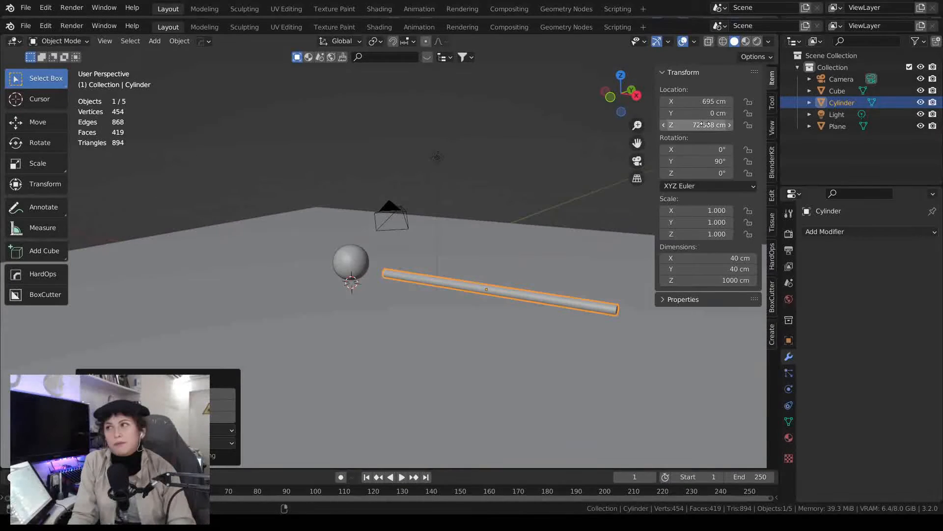
drag(703, 124, 727, 125)
middle_drag(538, 376, 579, 388)
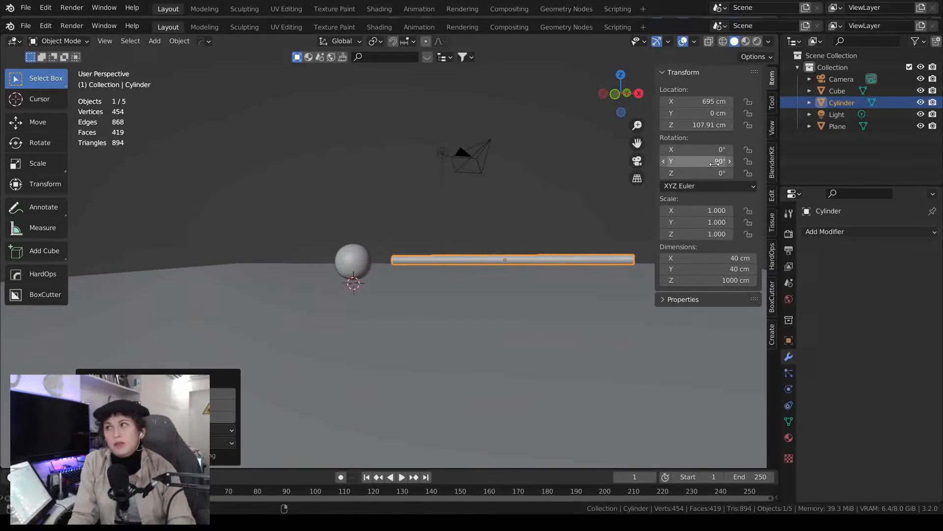
Apply the cylinder's scale and rotation so its current orientation becomes the default
key(ctrl+a)
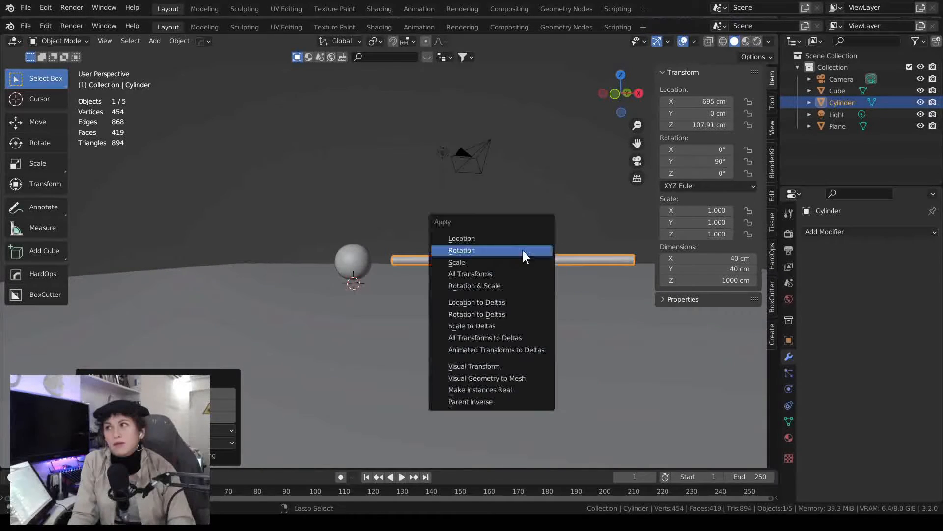
click(481, 262)
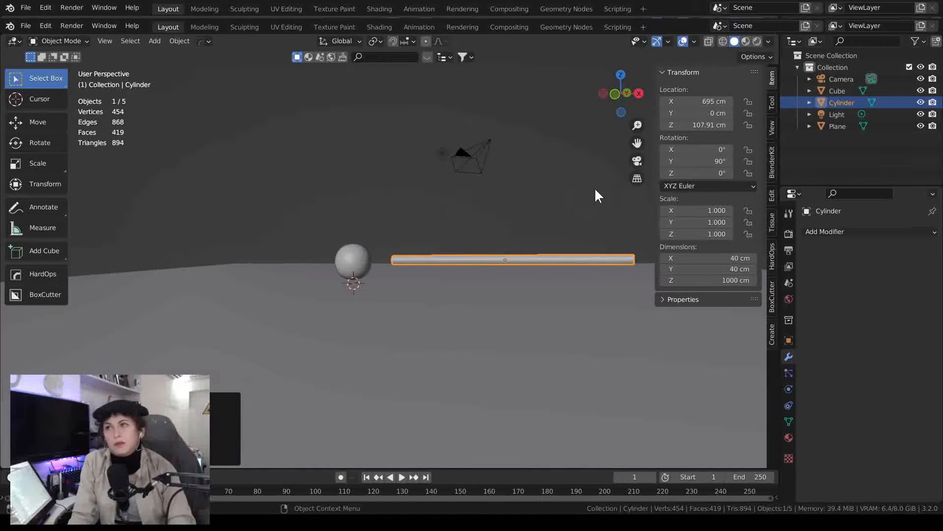
key(ctrl+a)
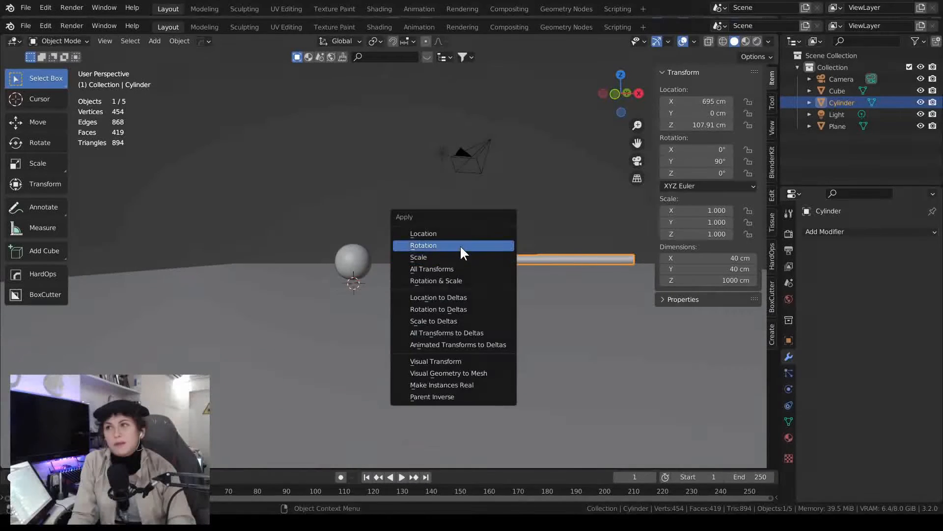
click(460, 245)
Tilt the cue stick to a Y rotation of -2.65° and raise its Z location to about 145 cm
middle_drag(462, 255, 437, 309)
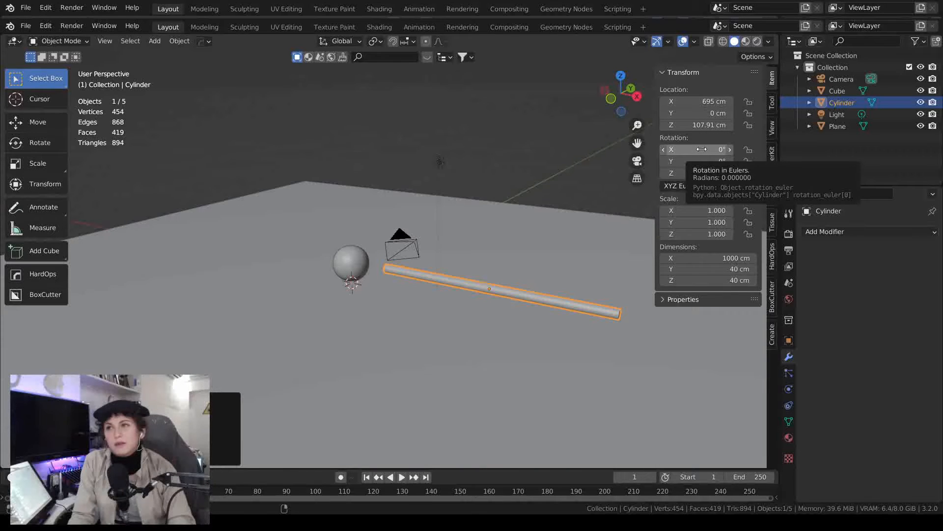
mouse_move(702, 149)
mouse_down()
mouse_move(714, 173)
mouse_move(696, 172)
mouse_move(695, 162)
mouse_up()
key(ctrl+z)
drag(696, 125, 702, 125)
middle_drag(492, 216, 346, 229)
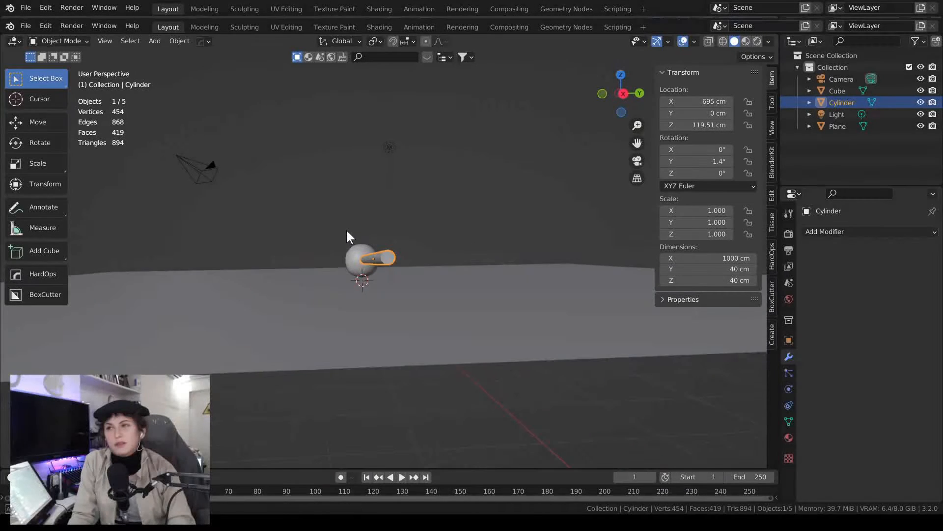
drag(691, 125, 695, 124)
drag(697, 161, 699, 161)
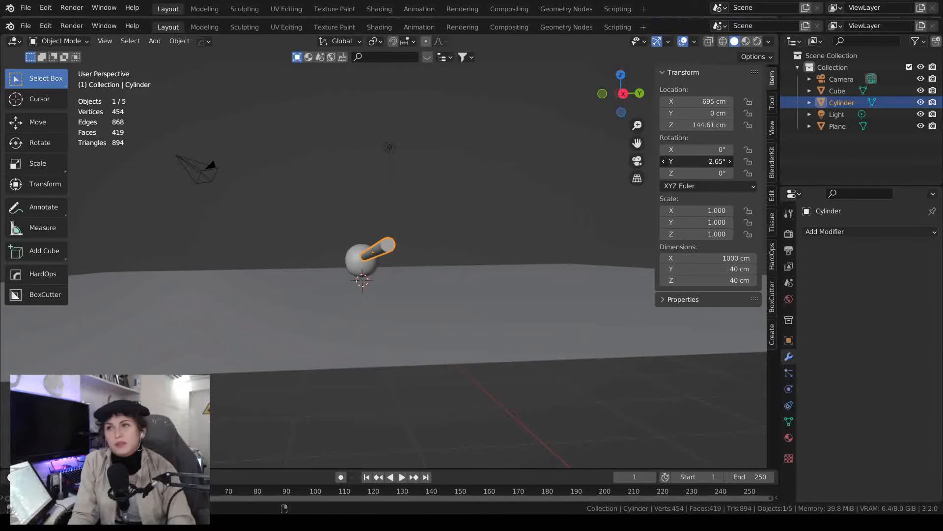
Snap the 3D cursor to the centre of the ball
middle_drag(555, 226, 598, 307)
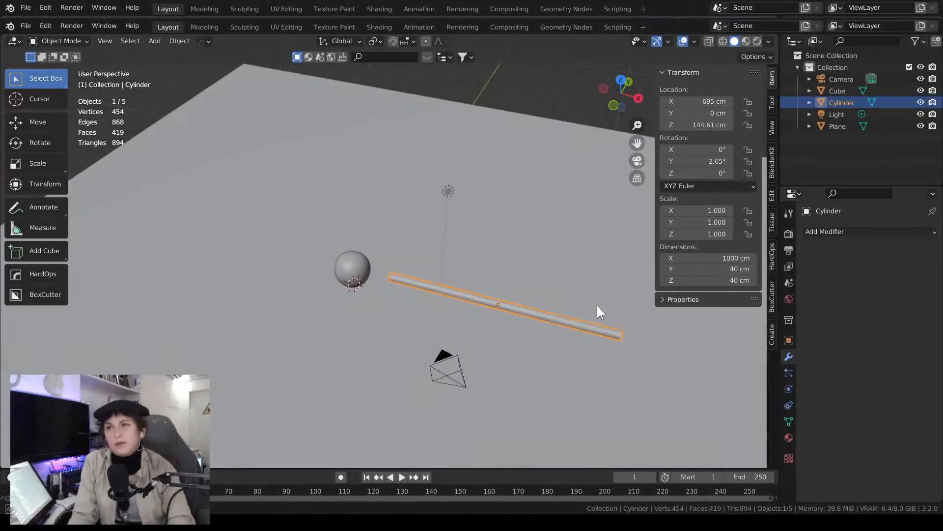
middle_drag(433, 332, 355, 265)
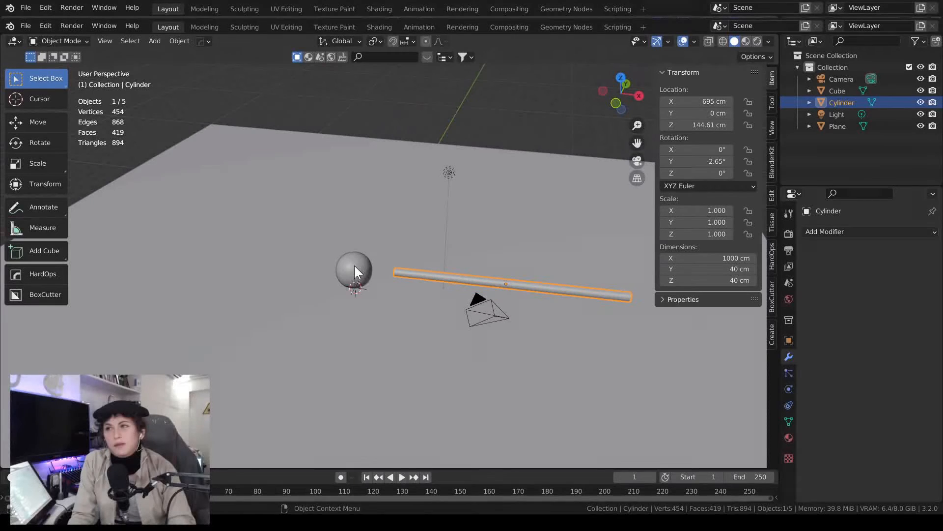
click(363, 273)
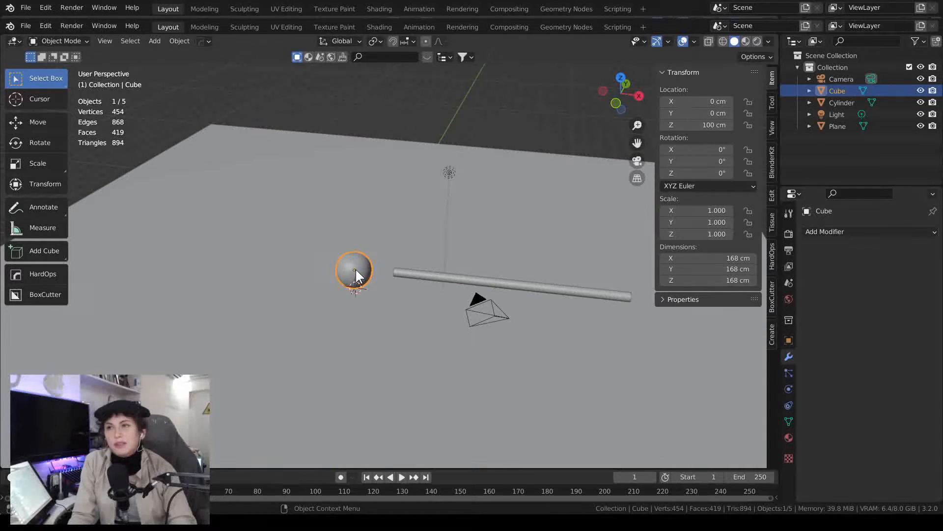
key(shift+w)
key(Escape)
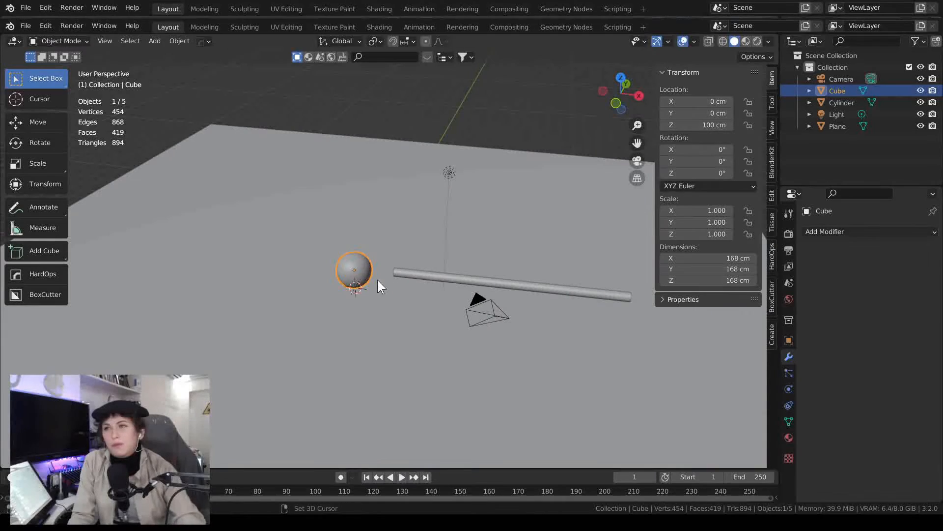
key(shift+s)
click(308, 326)
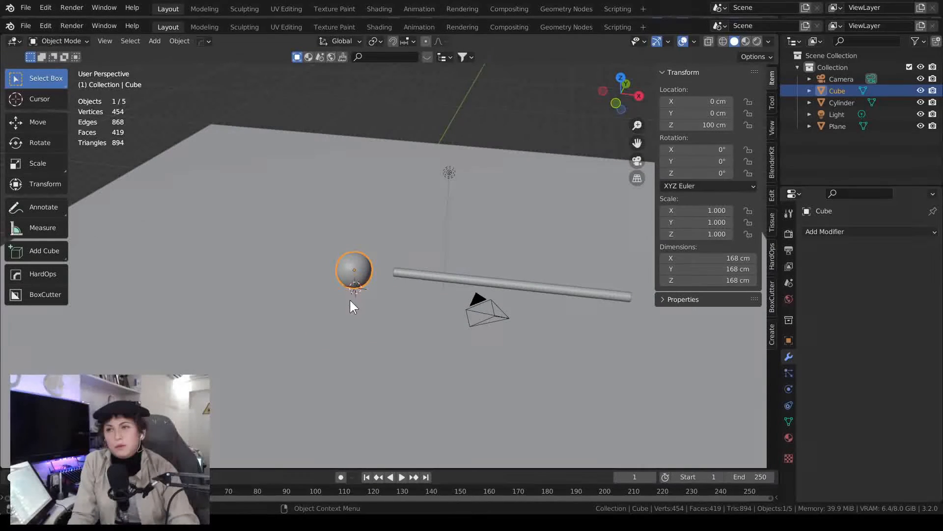
right_click(351, 270)
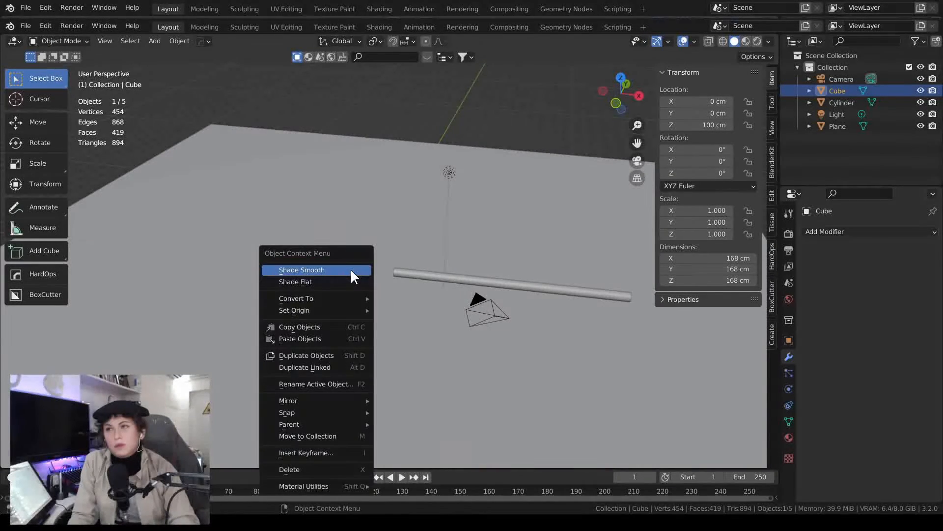
key(Escape)
key(shift+s)
click(360, 335)
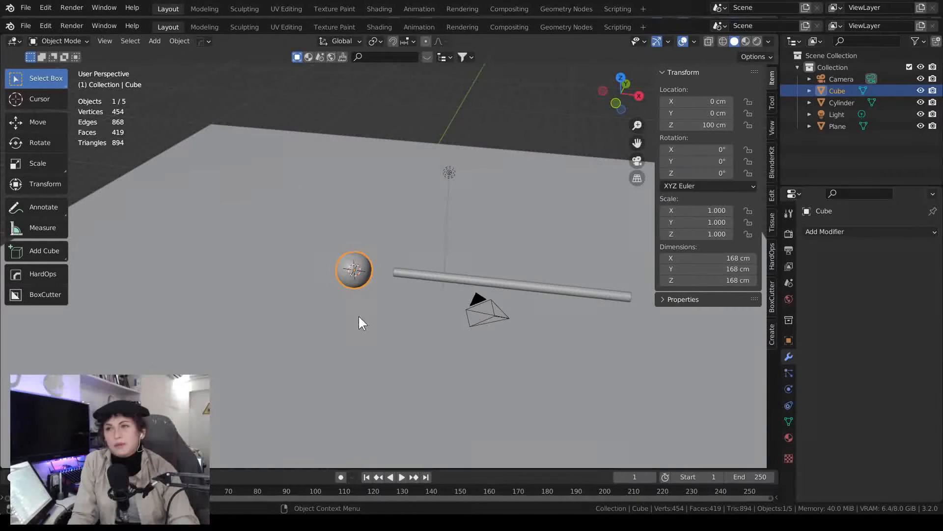
Set the cue stick's origin to the 3D cursor at the ball's centre
click(423, 274)
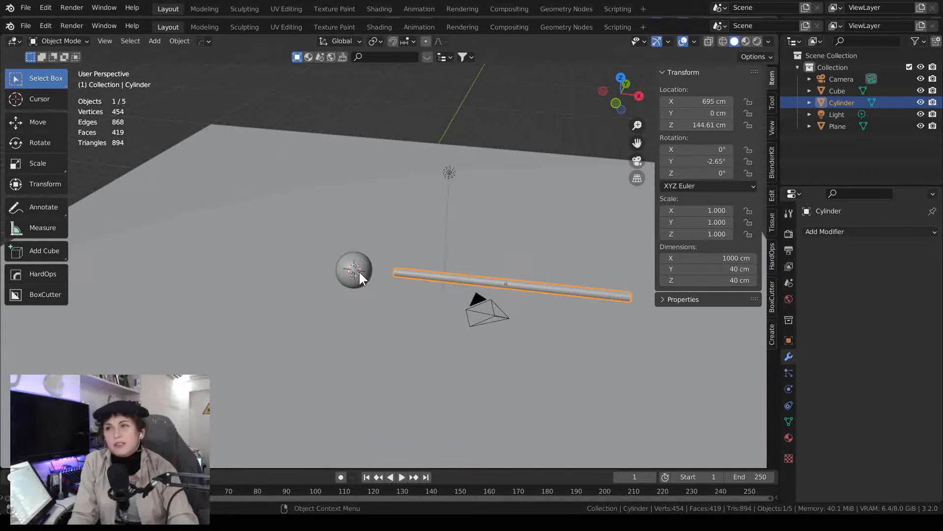
right_click(441, 277)
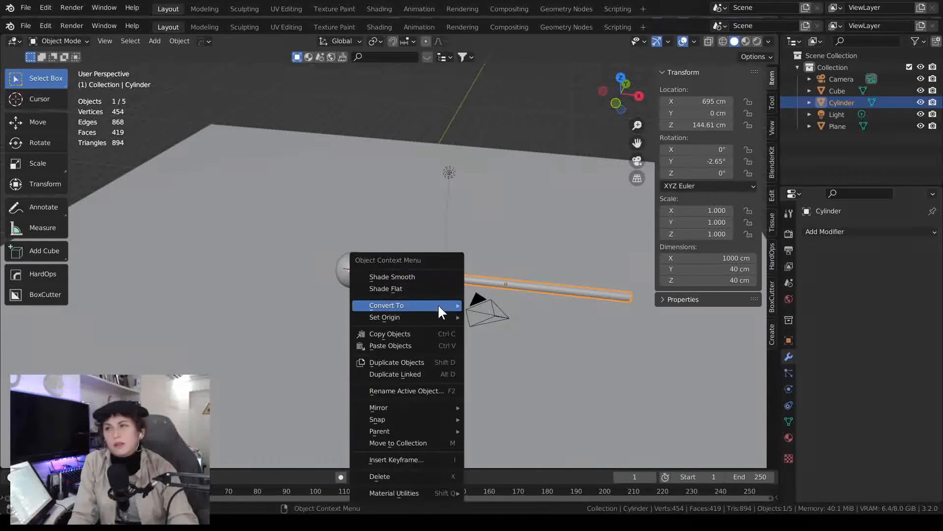
mouse_move(438, 315)
click(515, 342)
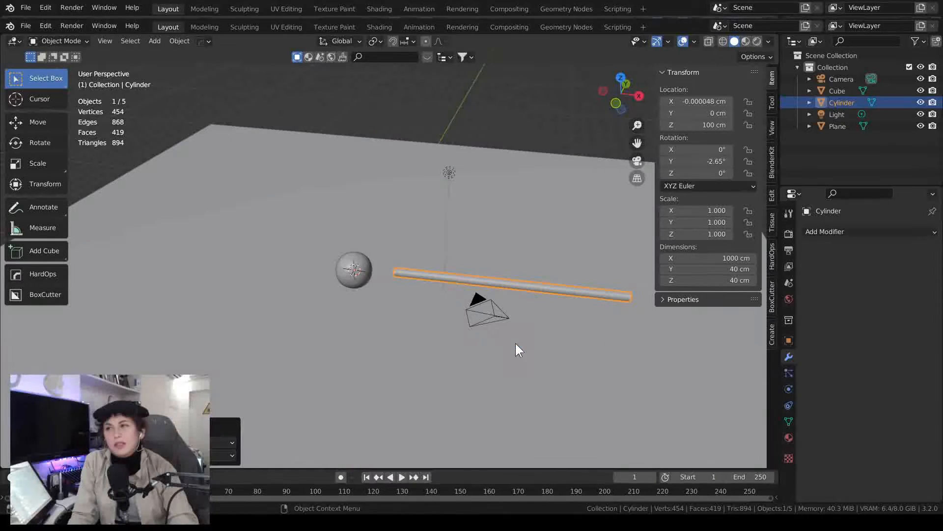
Shift the floor plane to X -1152 cm and Y 392 cm so the ball has more room ahead
middle_drag(481, 315, 274, 286)
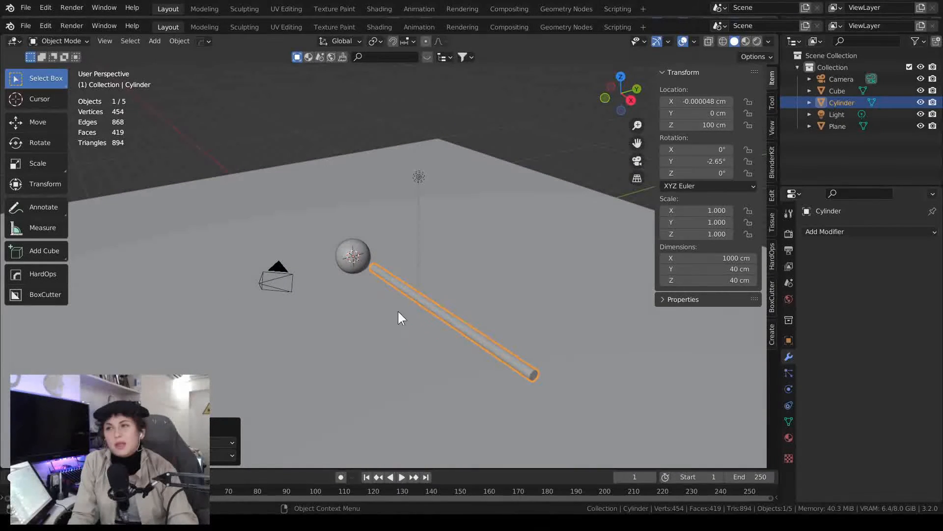
middle_drag(398, 312, 386, 297)
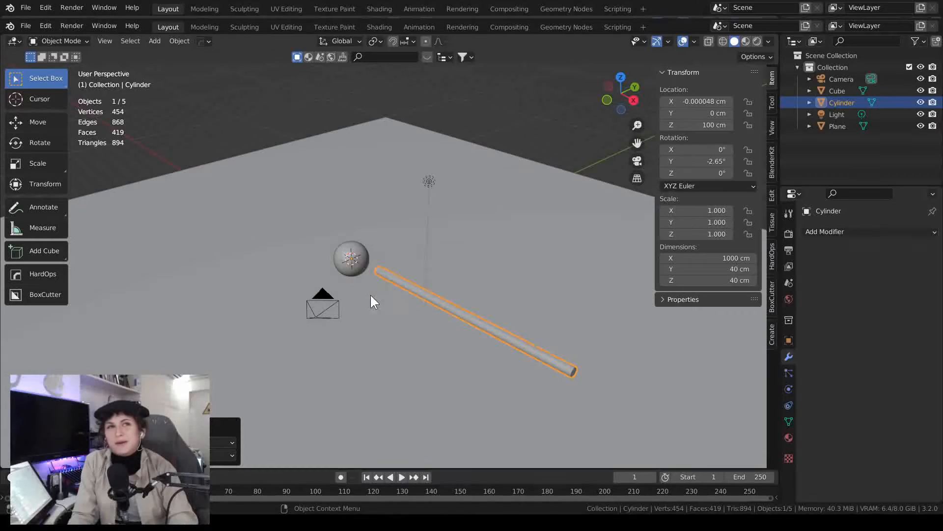
middle_drag(397, 347, 258, 364)
scroll(257, 364, down, 5)
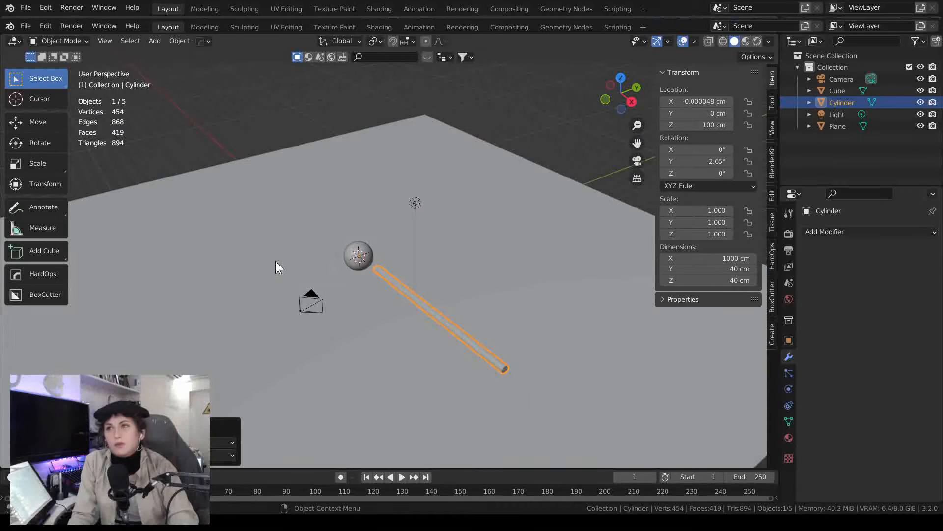
middle_drag(275, 260, 297, 261)
click(531, 349)
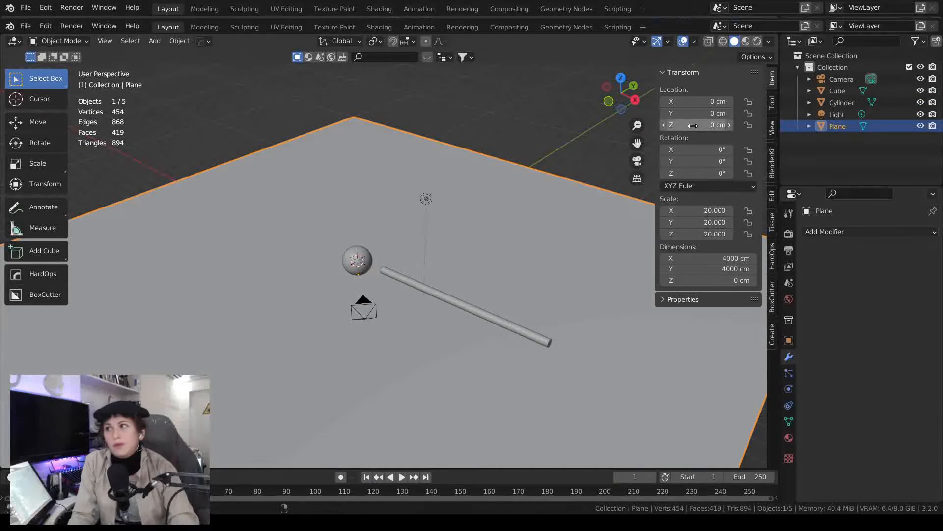
mouse_move(692, 113)
mouse_down()
mouse_move(733, 113)
mouse_move(656, 101)
mouse_move(727, 113)
mouse_move(690, 101)
mouse_move(680, 102)
mouse_move(688, 113)
mouse_move(672, 113)
mouse_move(709, 102)
mouse_move(690, 103)
mouse_up()
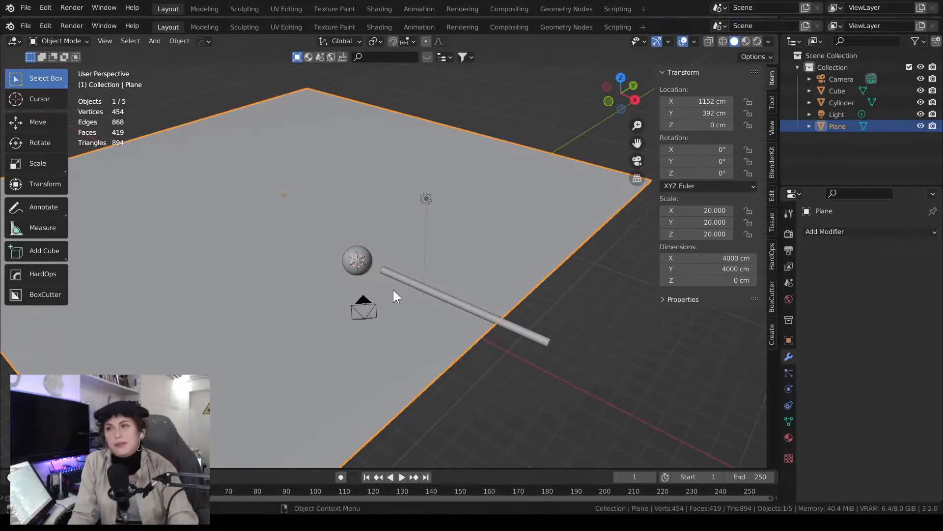
Make the floor plane a passive rigid body
scroll(394, 293, up, 5)
scroll(400, 352, down, 8)
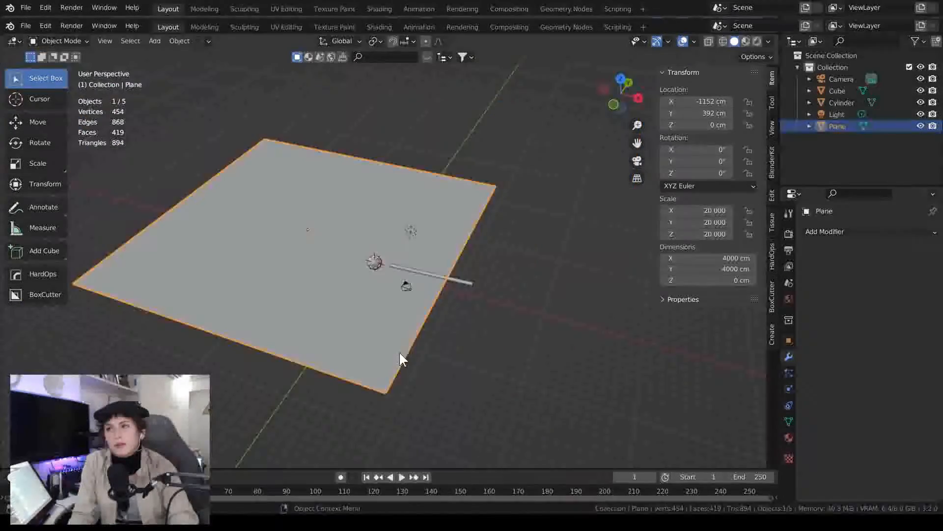
click(177, 43)
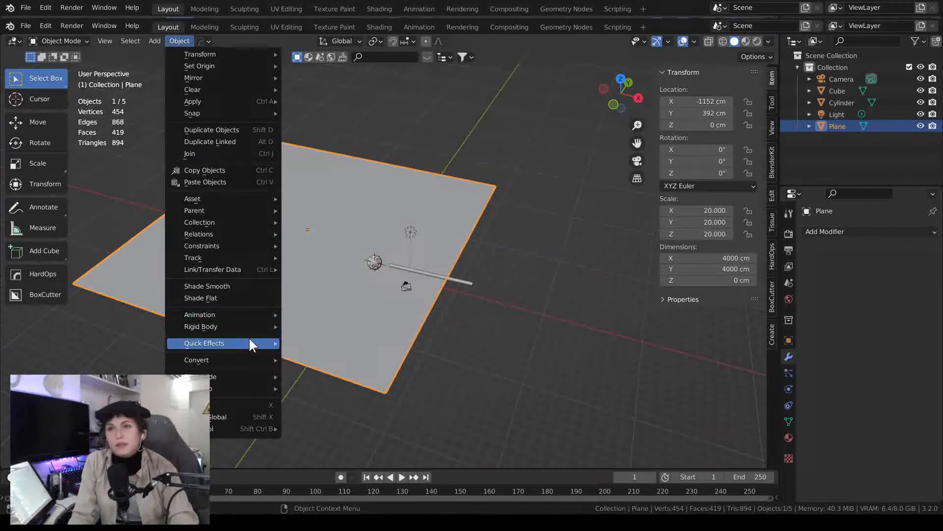
mouse_move(250, 333)
click(320, 327)
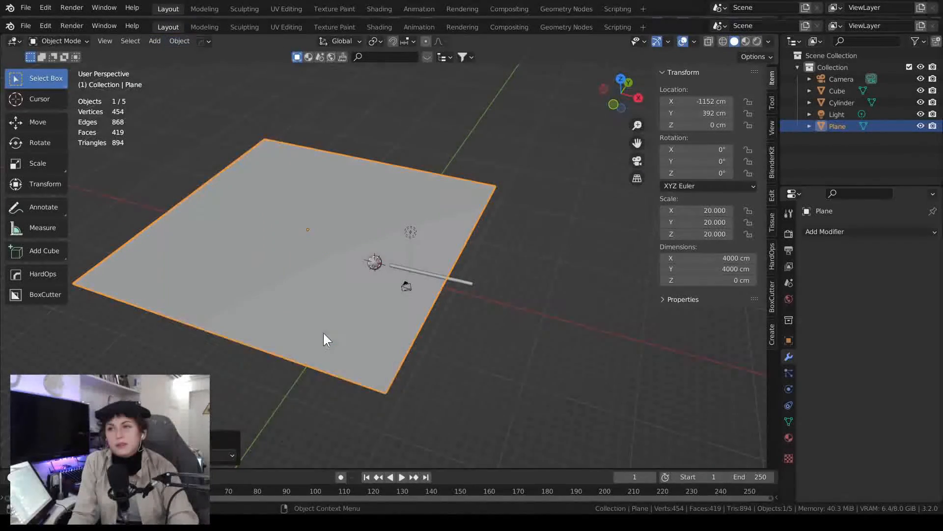
scroll(344, 327, up, 5)
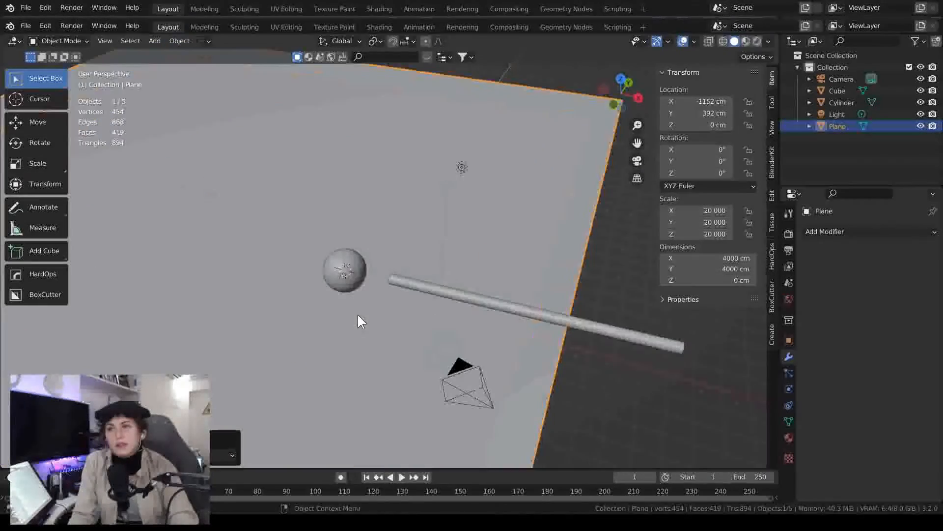
Enable the collision margin in the plane's rigid body sensitivity settings and set it to 0 cm
click(789, 389)
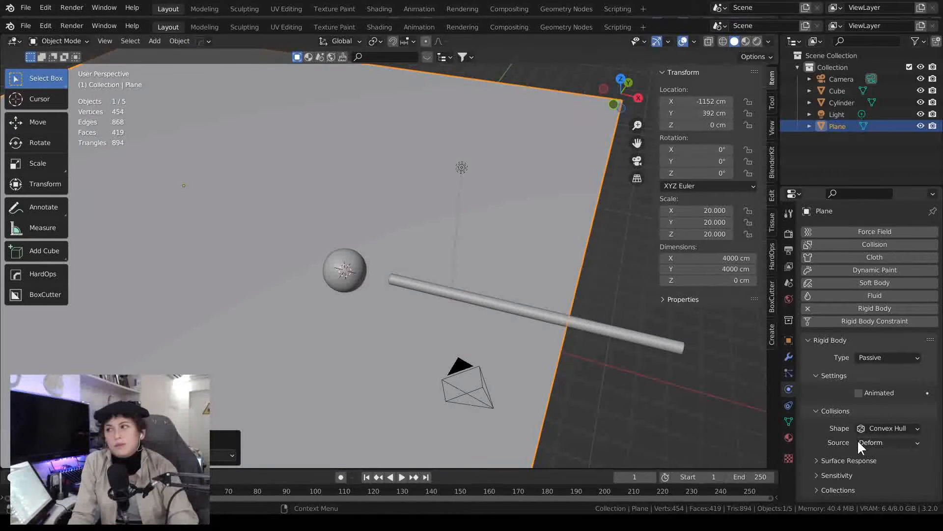
click(830, 475)
scroll(833, 464, down, 2)
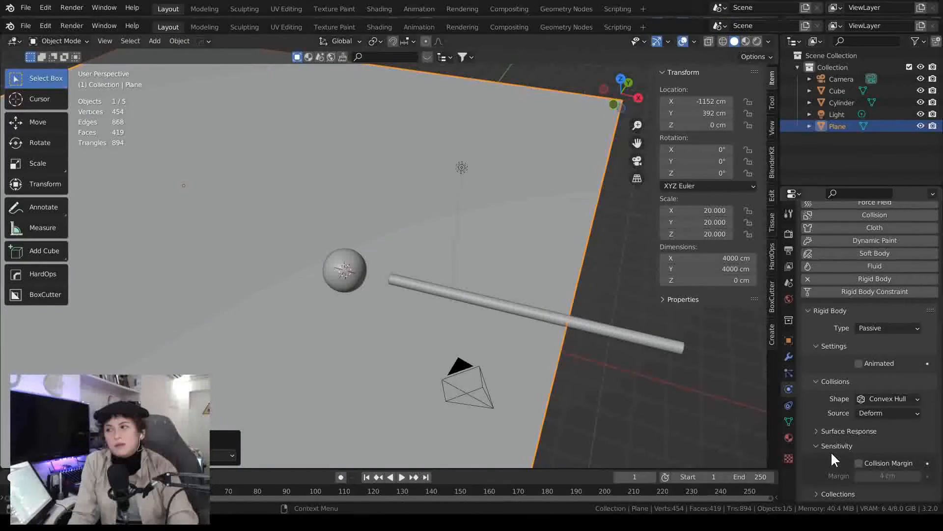
click(858, 464)
click(886, 475)
key(Return)
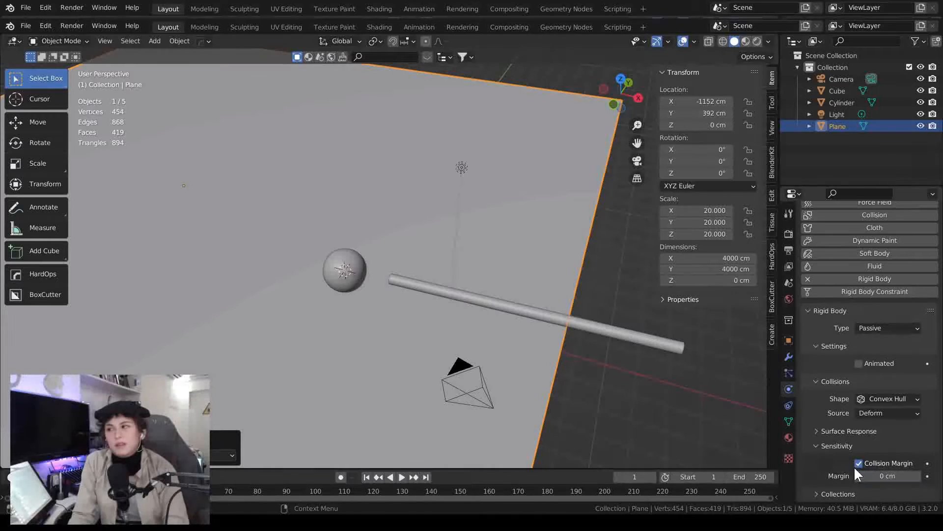
Make the ball an active rigid body
click(350, 273)
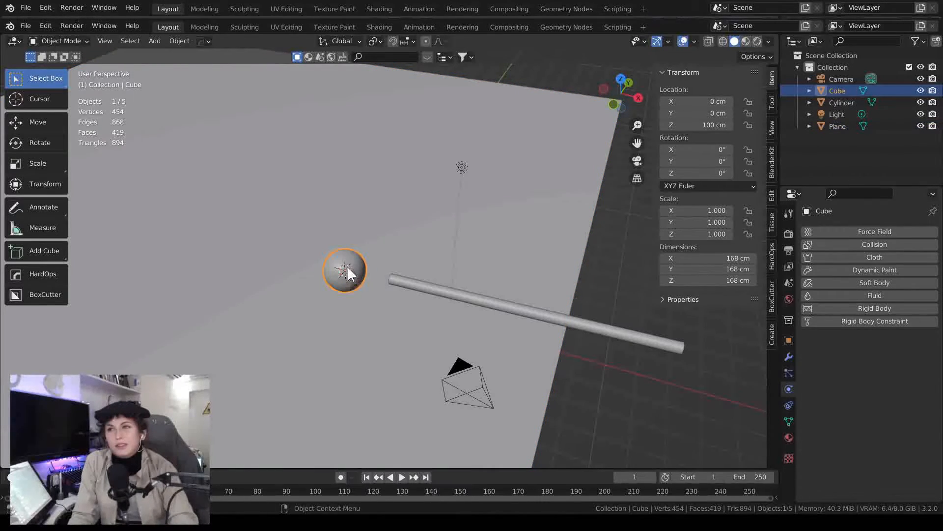
click(194, 41)
mouse_move(252, 330)
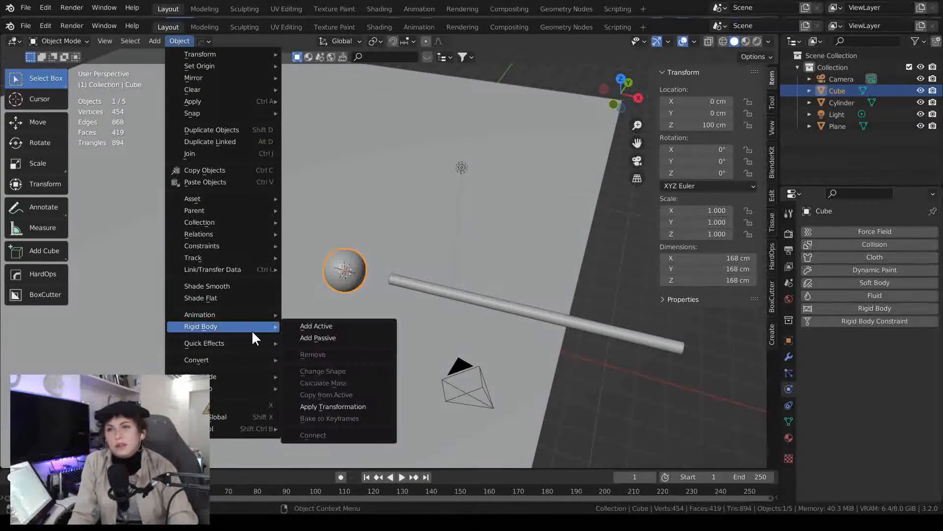
click(326, 329)
Enable the collision margin for the ball's rigid body and set it to 0 cm
scroll(880, 421, down, 3)
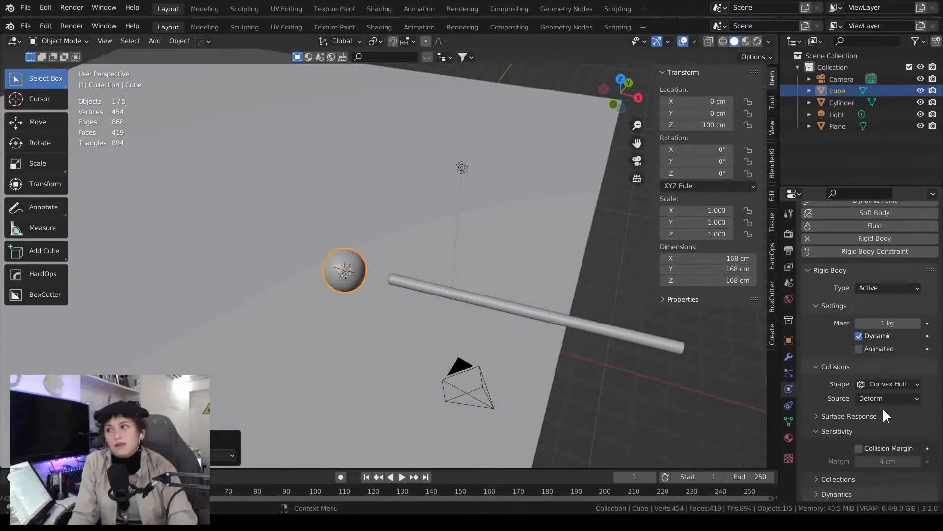
click(883, 448)
click(888, 460)
text(0)
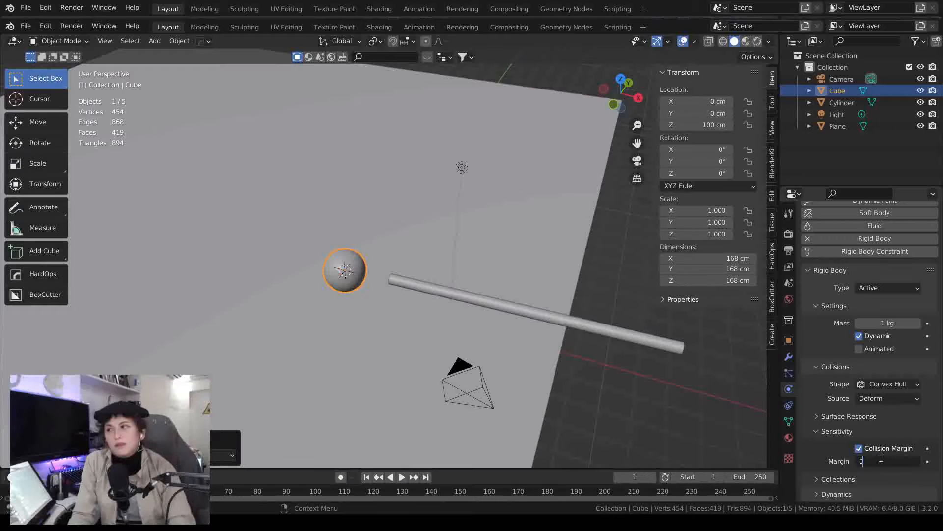
key(Return)
Make the cue stick cylinder an active rigid body
click(480, 309)
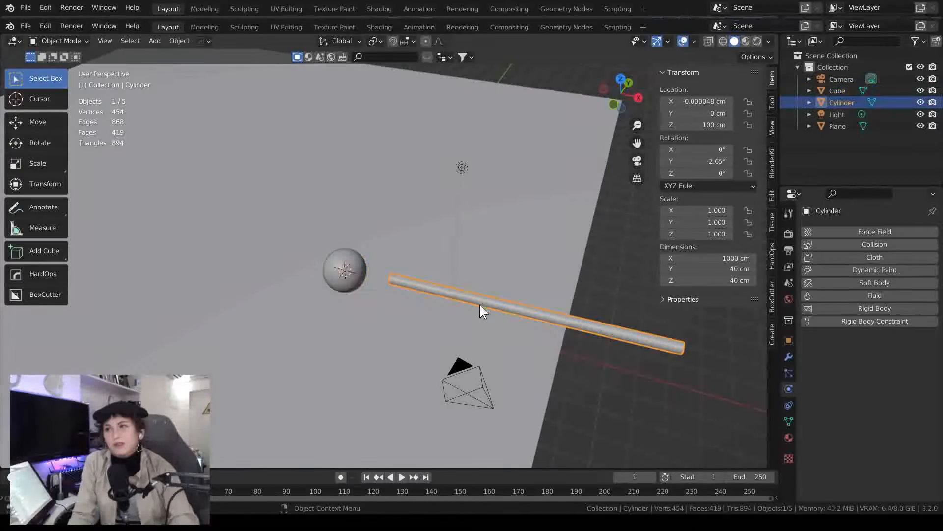
click(171, 44)
mouse_move(266, 326)
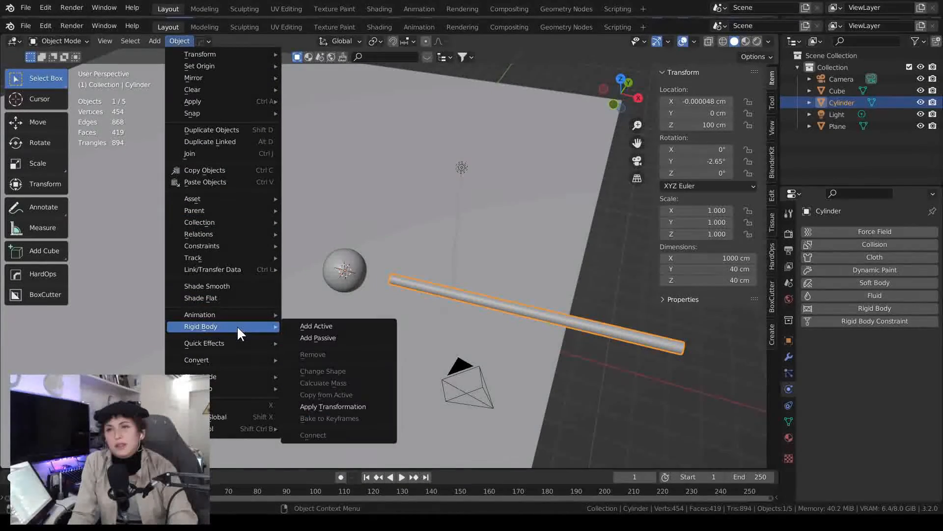
click(346, 324)
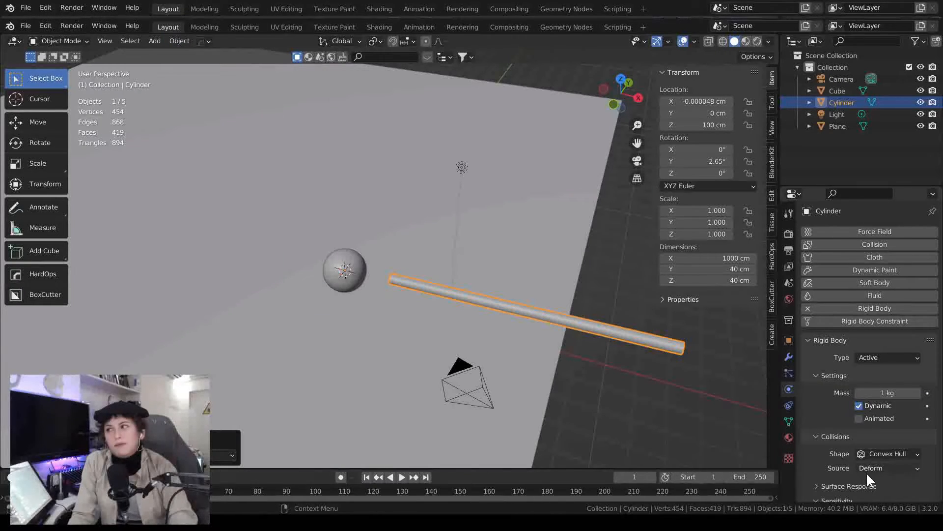
Set the cue stick's rigid body collision margin to 0 cm and collapse its collision settings
scroll(868, 476, down, 3)
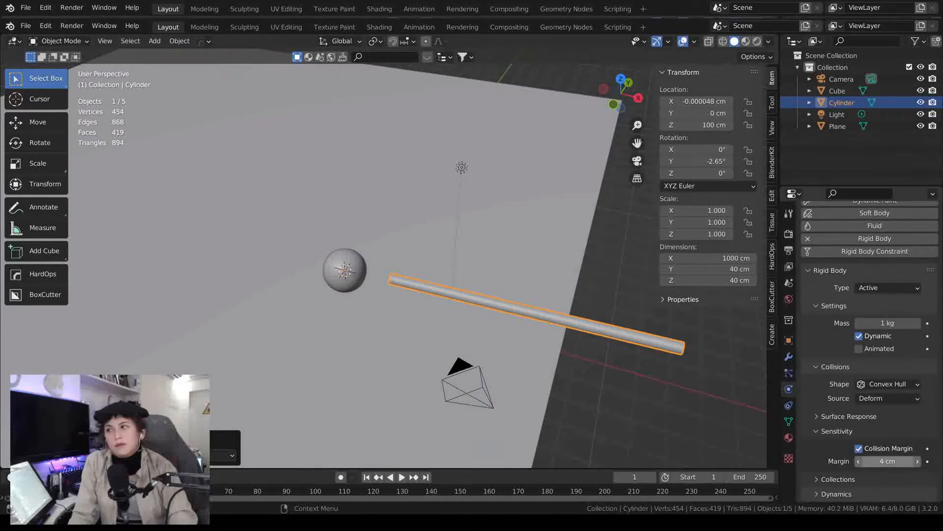
click(880, 461)
text(0)
click(880, 366)
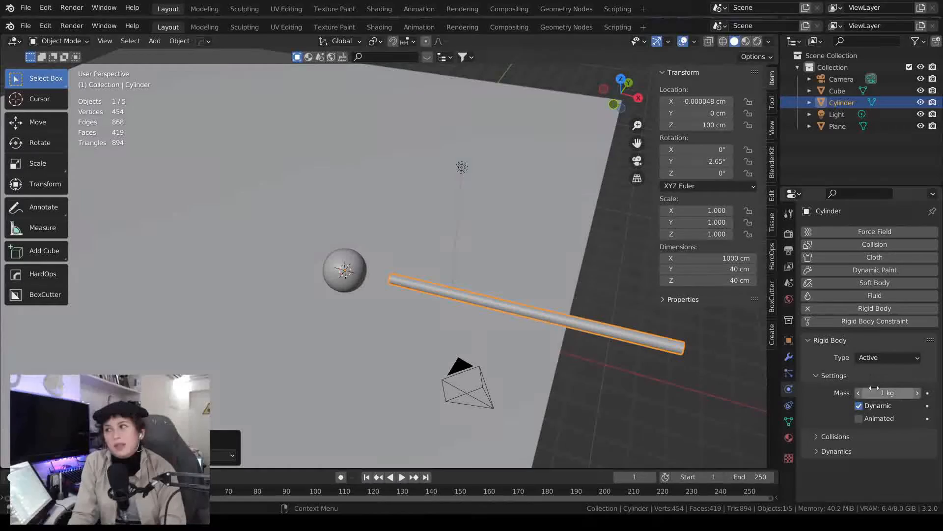
Enable the Animated option for the cue stick's rigid body and make the timeline area taller
scroll(354, 303, up, 3)
scroll(353, 302, down, 6)
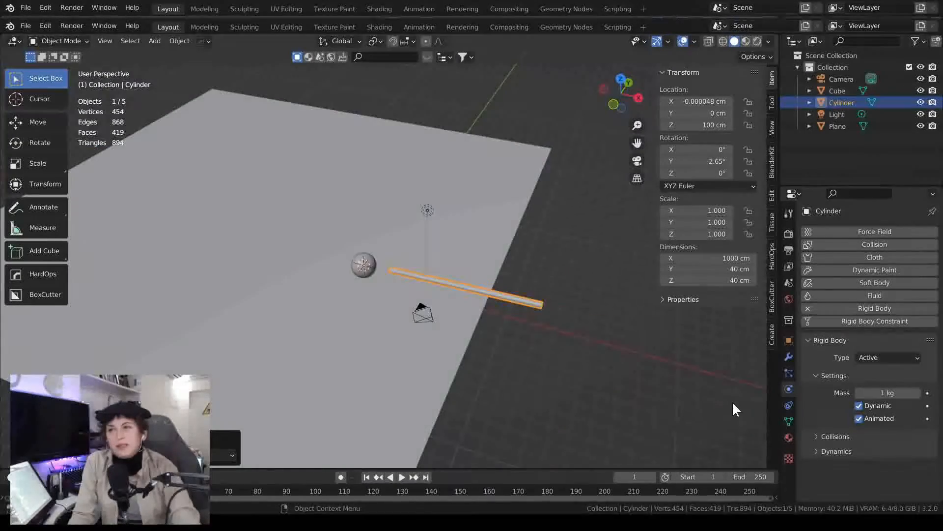
middle_drag(350, 302, 410, 274)
scroll(412, 274, up, 5)
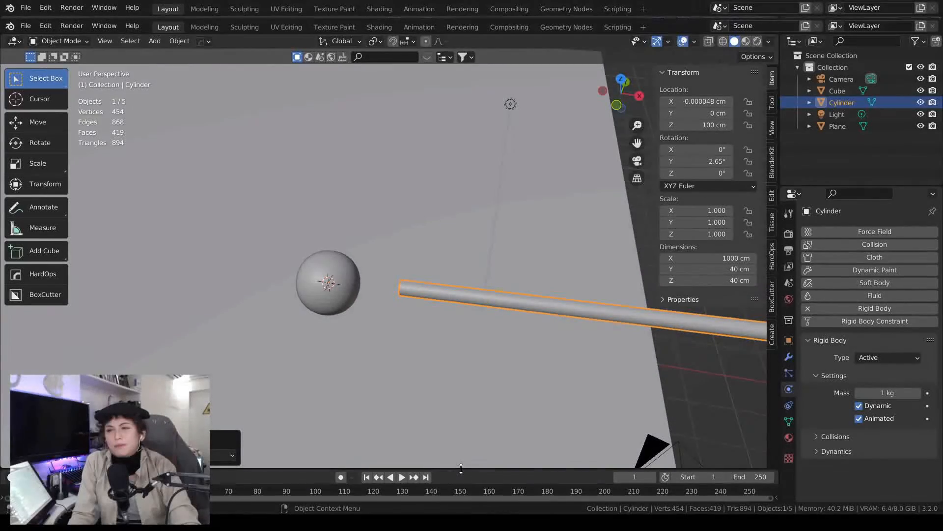
drag(461, 469, 458, 433)
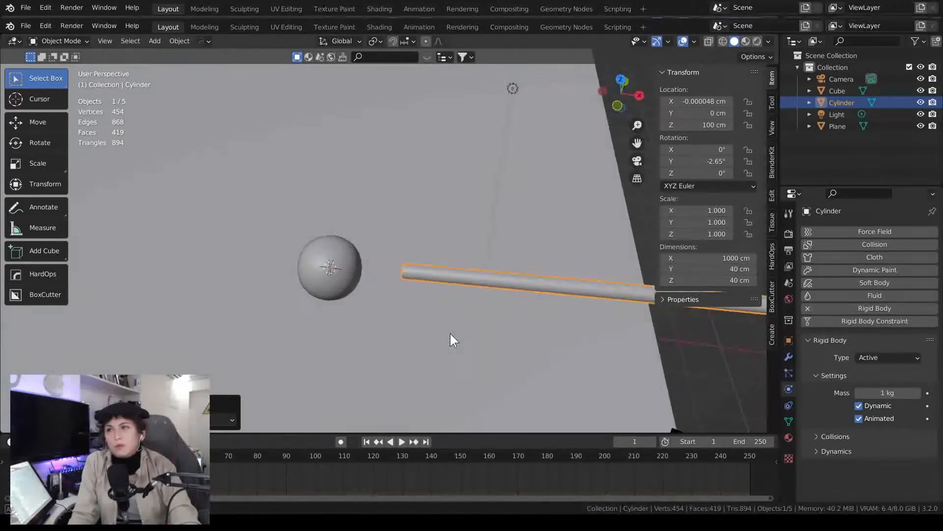
Set the cue stick's X location to -12 cm, shifting it slightly towards the ball
middle_drag(451, 334, 358, 305)
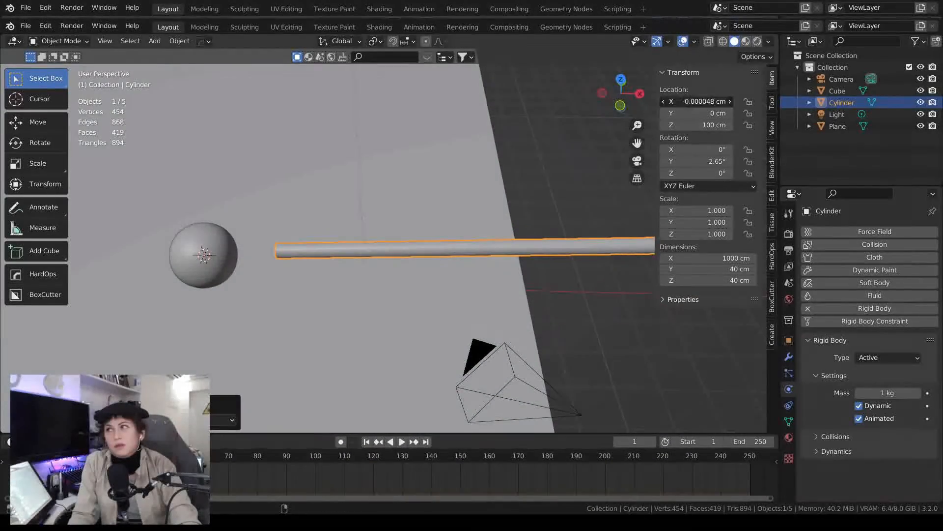
mouse_move(684, 101)
mouse_down()
mouse_move(693, 101)
mouse_move(678, 101)
mouse_up()
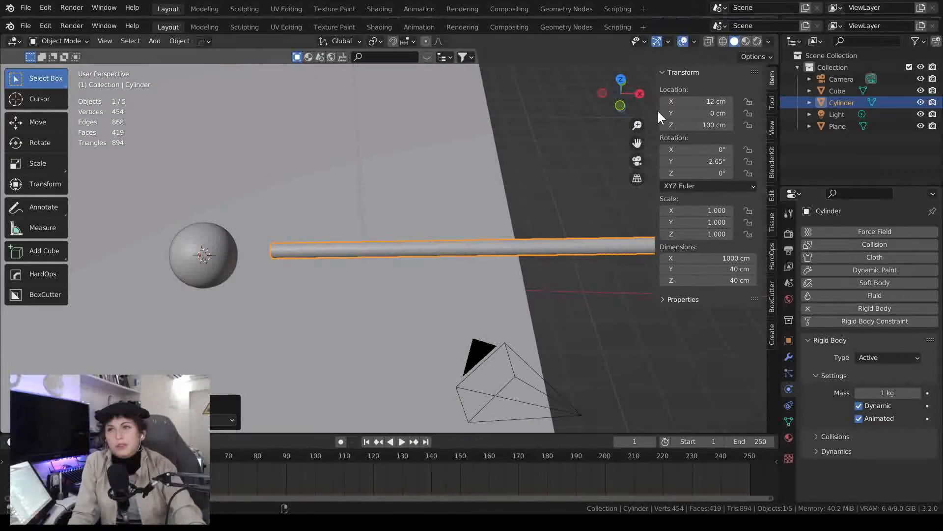
key(g)
key(x)
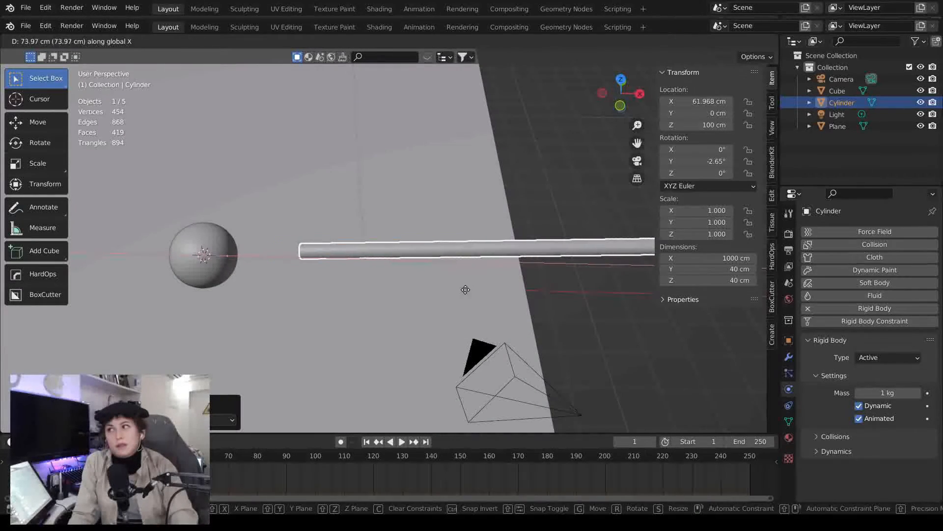
right_click(465, 290)
Level the cue stick by setting its Y rotation to 0°
click(684, 164)
key(Return)
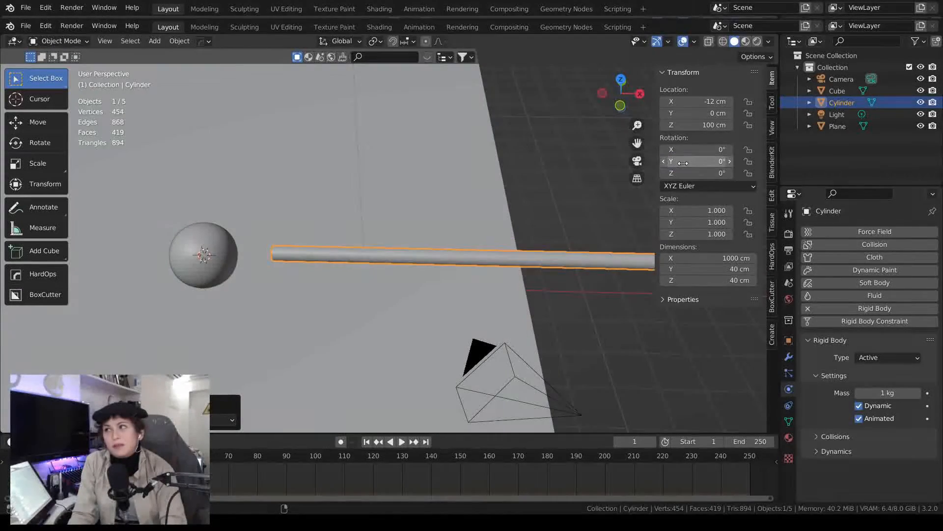
key(g)
key(x)
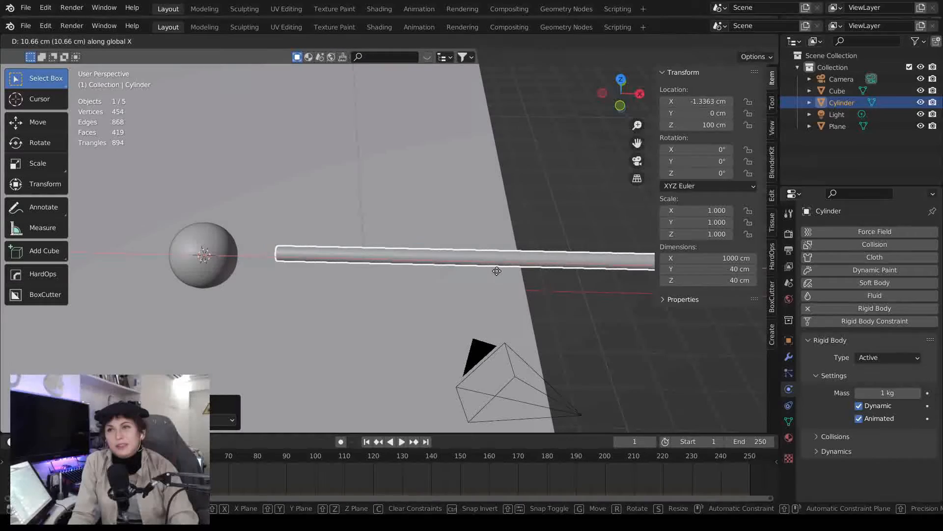
key(Escape)
Set the cue stick's origin to the 3D cursor at the ball's centre
scroll(395, 287, up, 2)
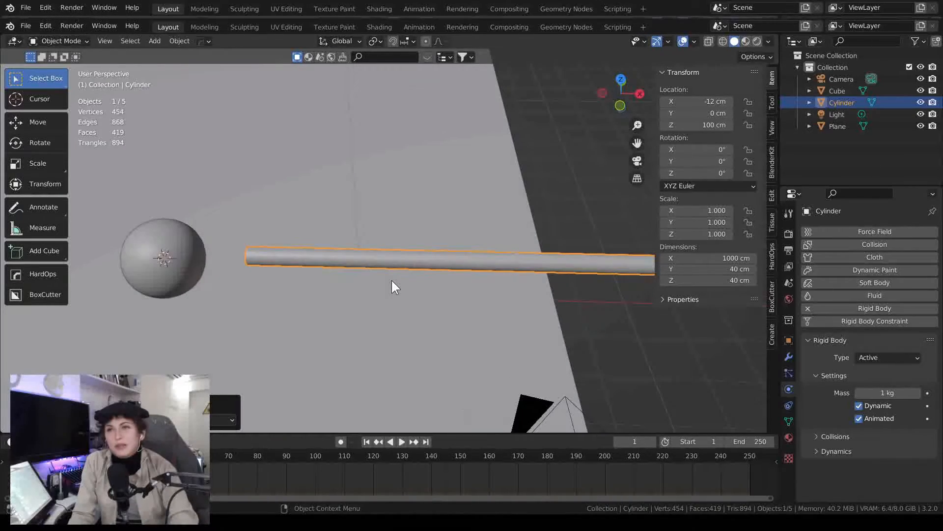
middle_drag(395, 287, 338, 289)
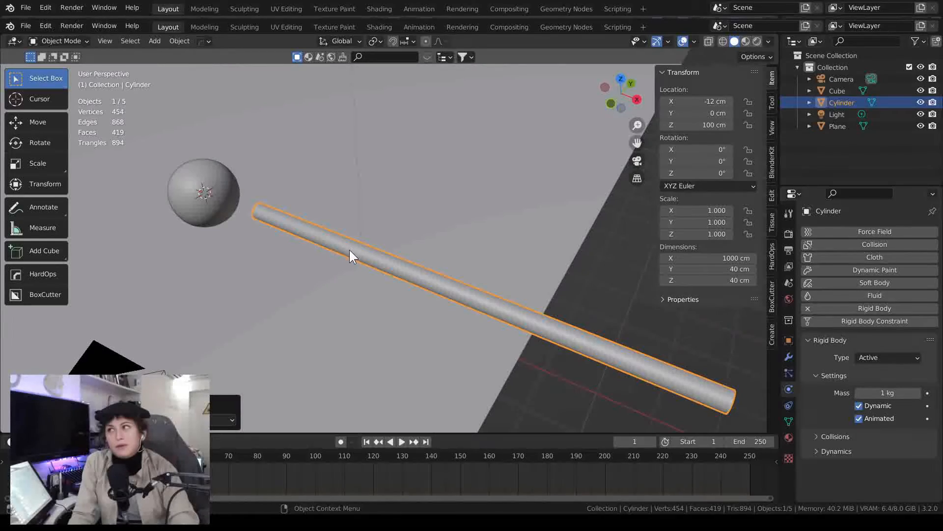
middle_drag(343, 256, 239, 233)
right_click(297, 231)
mouse_move(306, 228)
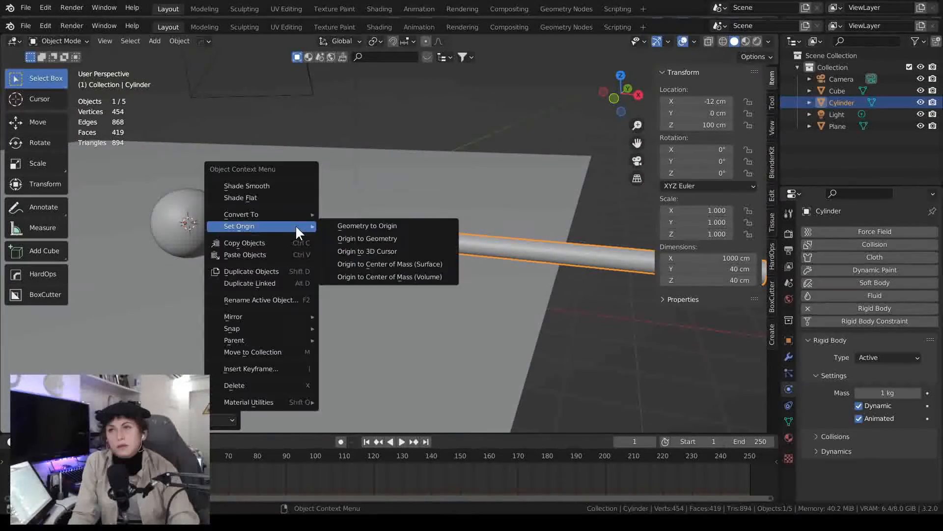
click(383, 241)
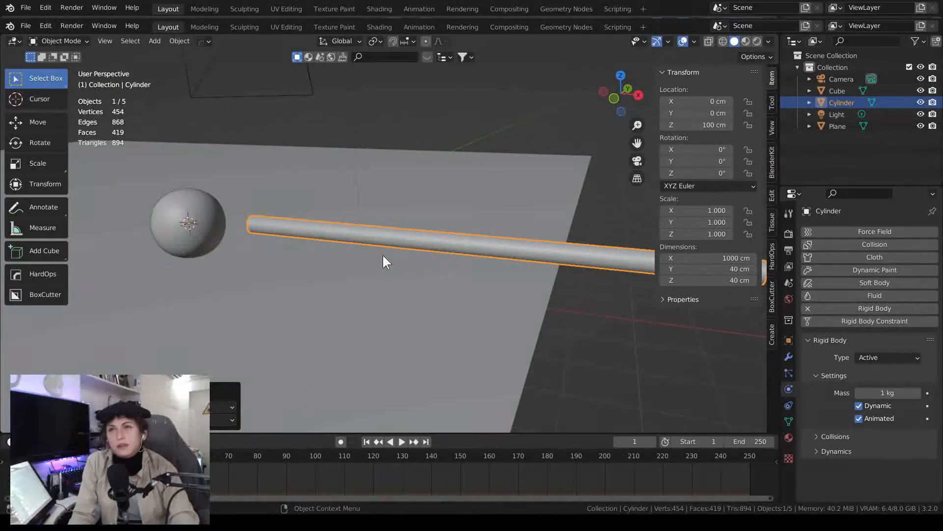
middle_drag(386, 262, 409, 300)
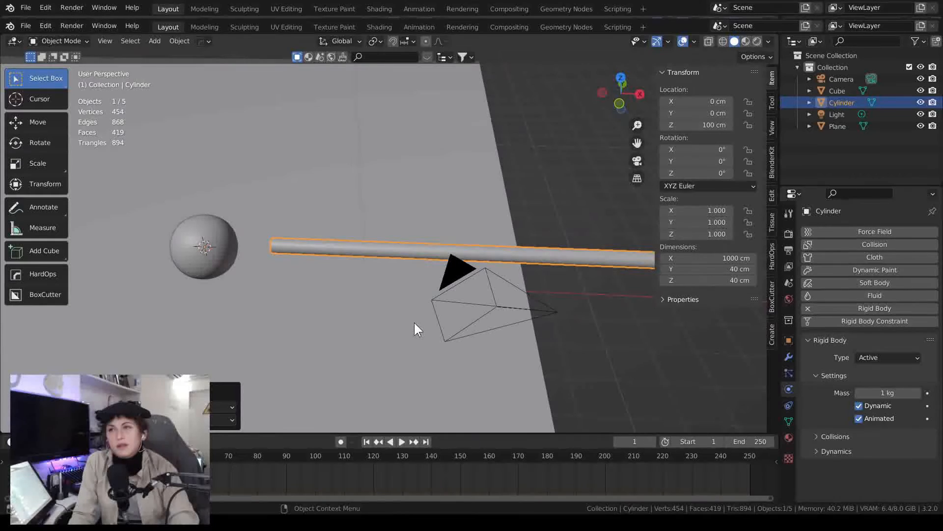
Record the shot with auto keying during playback by moving the cue stick along X to about -340 cm, and turn auto keying off
click(340, 441)
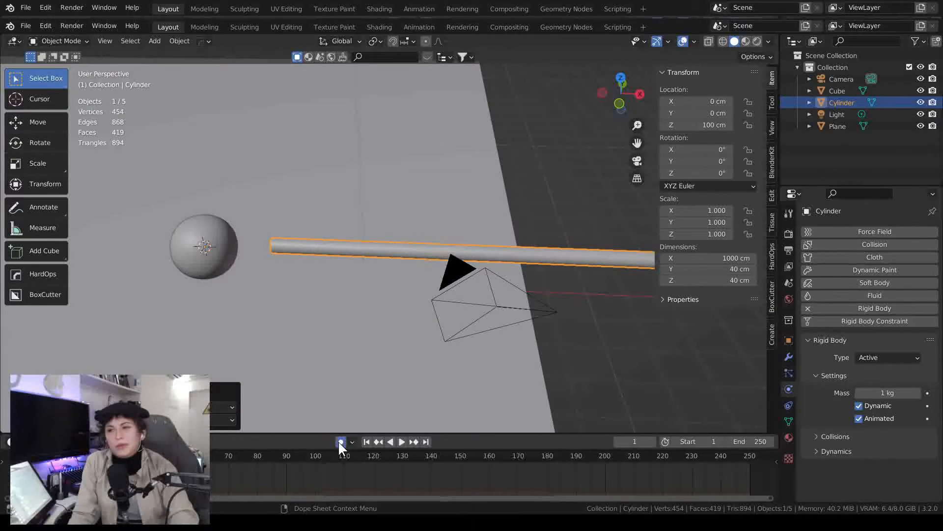
click(402, 441)
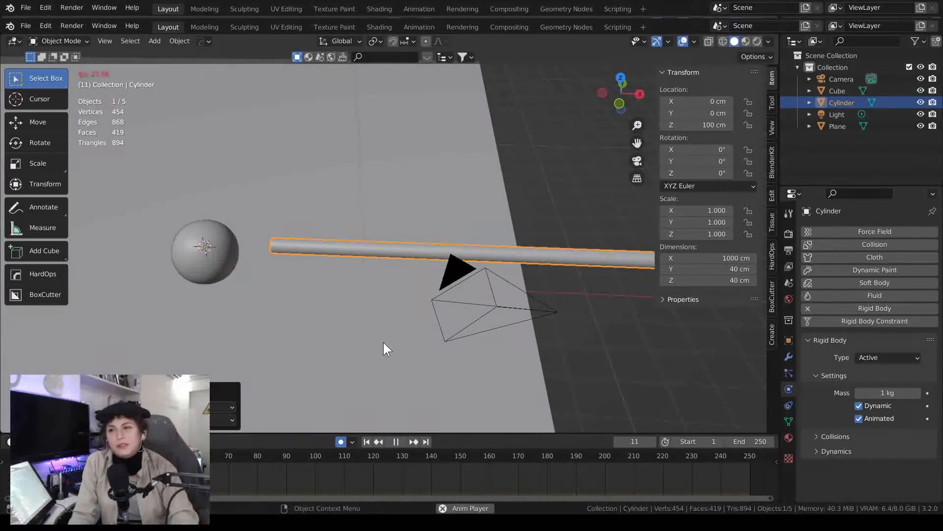
key(g)
key(x)
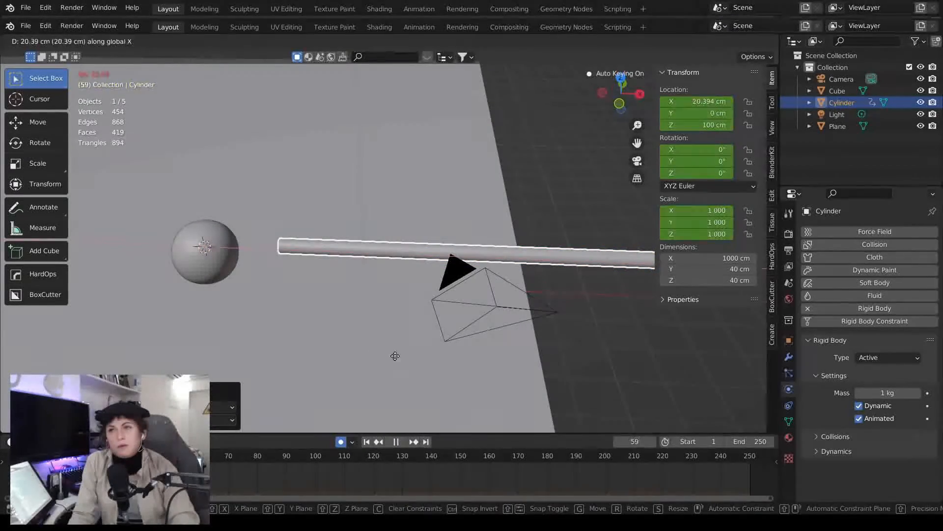
click(259, 365)
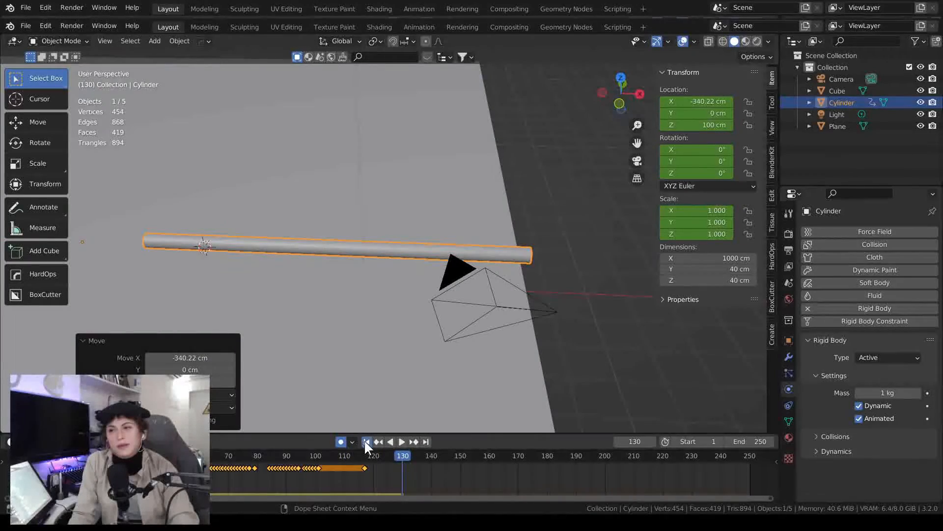
key(Escape)
click(341, 441)
Play back the recorded shot to check the cue stick hitting the ball, and return to the first frame
key(space)
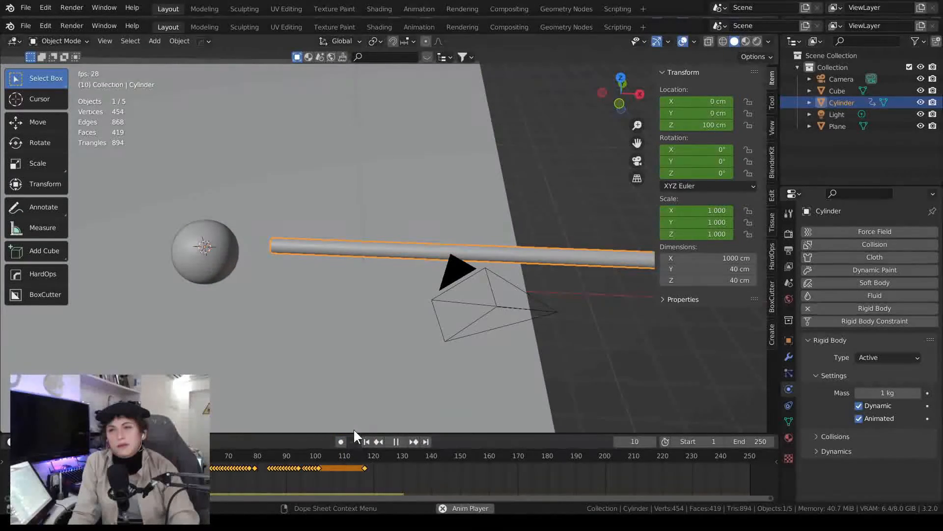
middle_drag(353, 429, 233, 380)
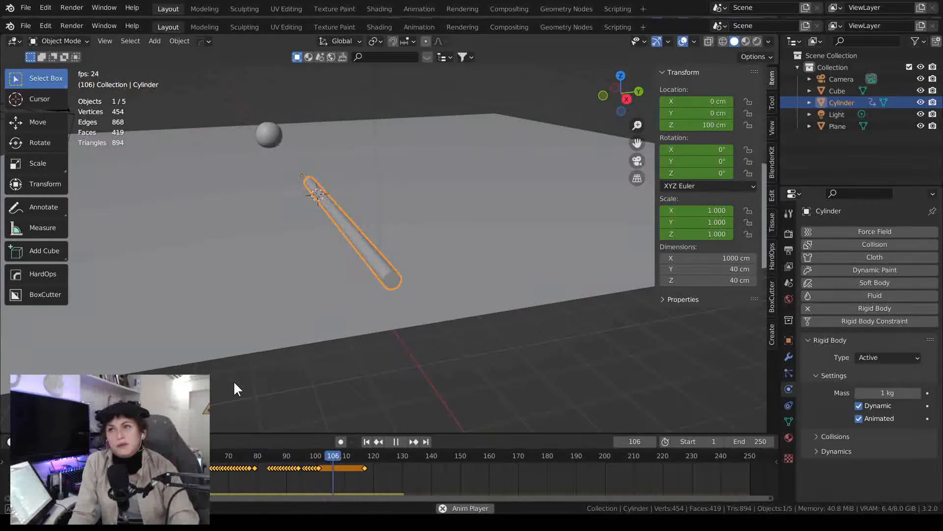
key(space)
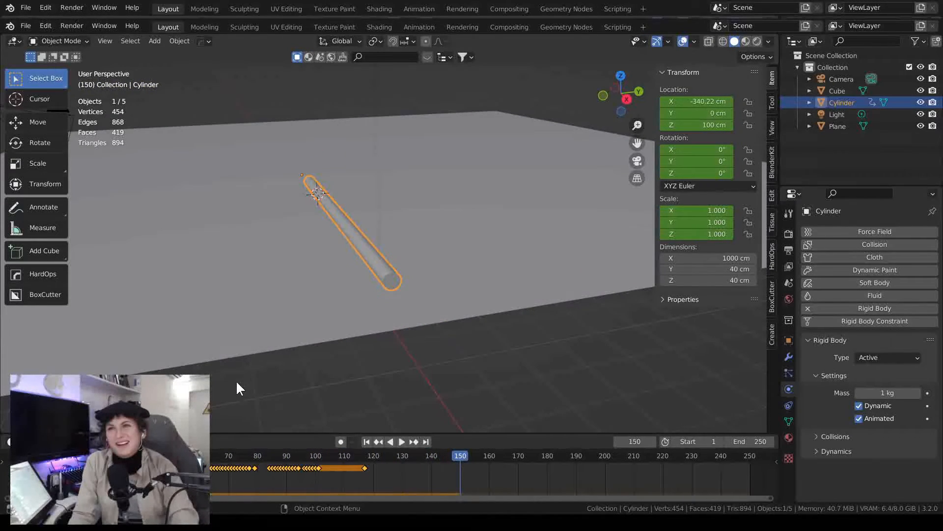
click(366, 441)
Align the camera to a close view looking along the cue stick towards the ball
mouse_move(341, 381)
middle_down()
mouse_move(396, 369)
mouse_move(350, 380)
middle_up()
middle_drag(283, 336, 408, 348)
scroll(364, 322, up, 5)
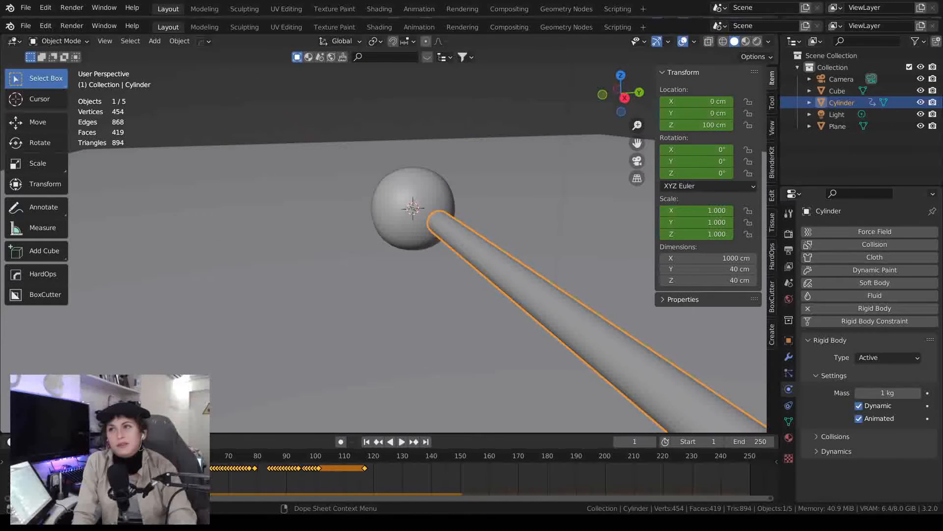
key(KP_0)
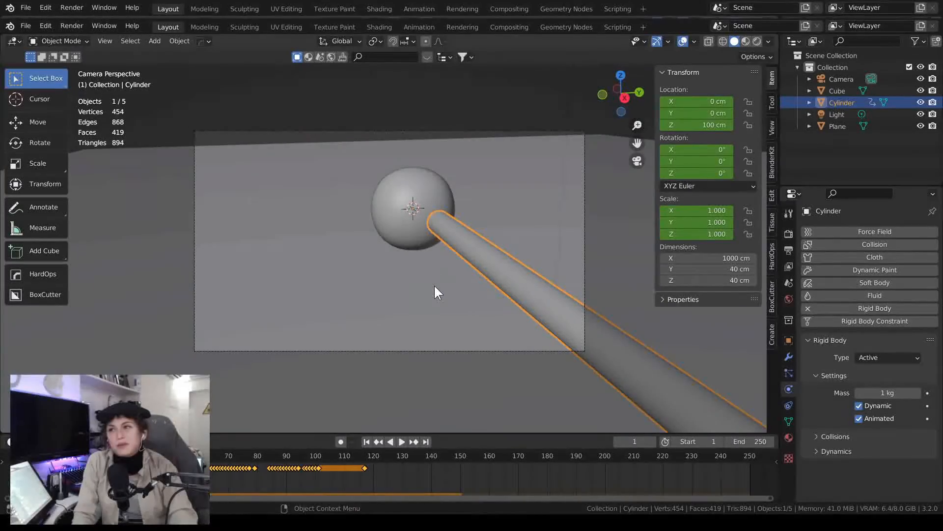
Select the camera and add two Copy Location constraints to it
middle_drag(434, 284, 489, 290)
scroll(414, 279, down, 4)
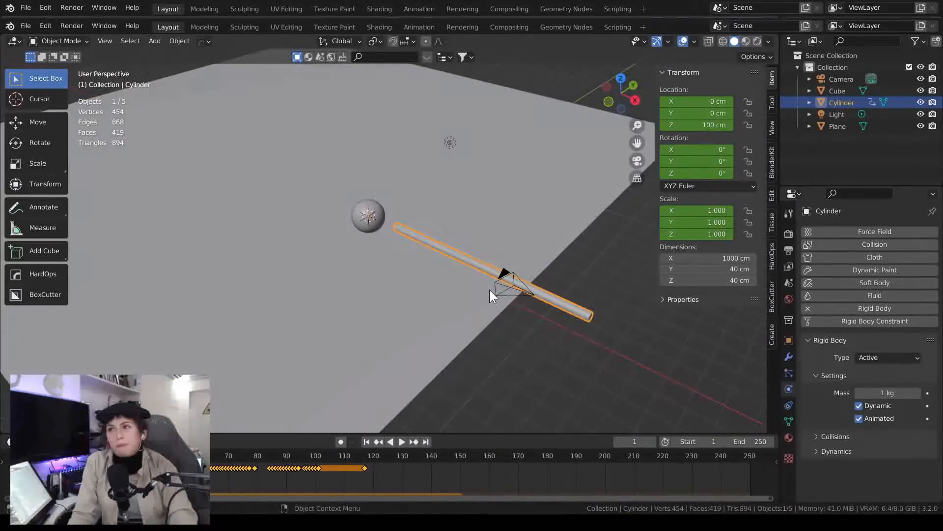
click(500, 289)
click(503, 287)
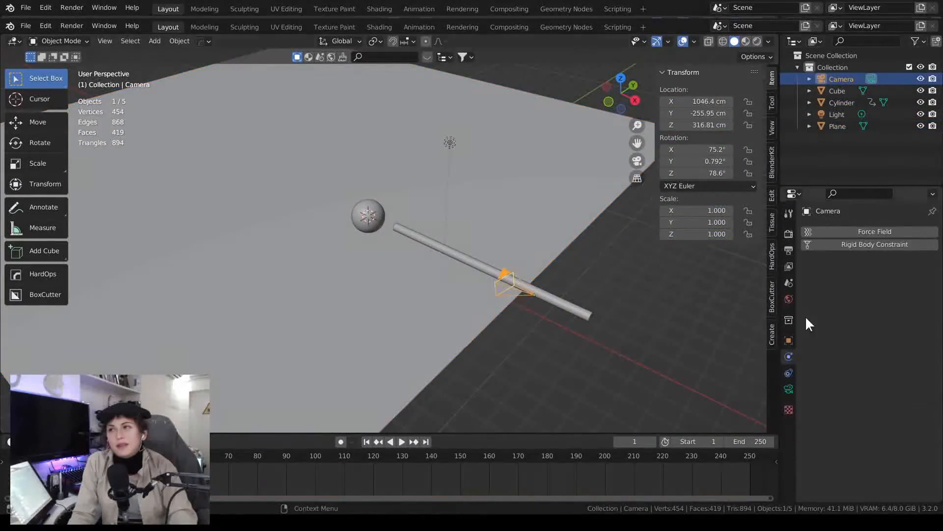
click(789, 374)
click(867, 228)
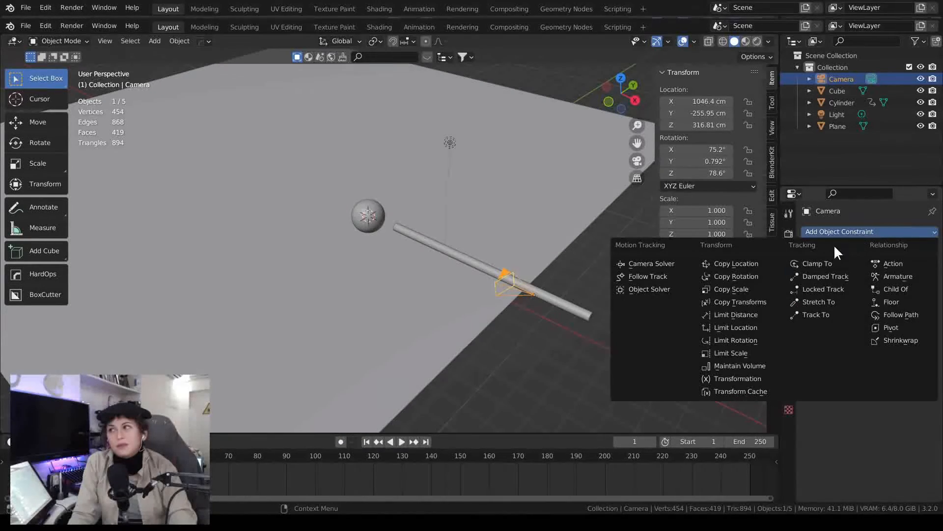
click(697, 267)
click(853, 234)
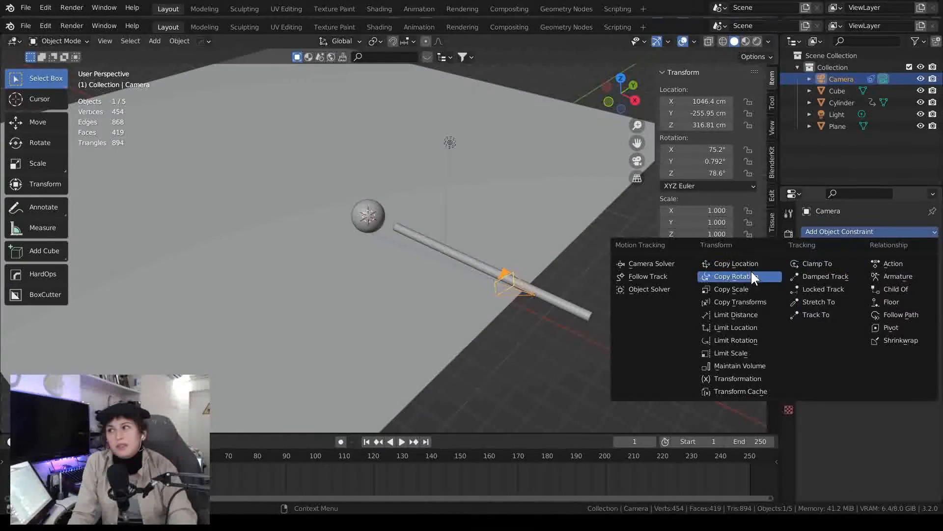
click(697, 268)
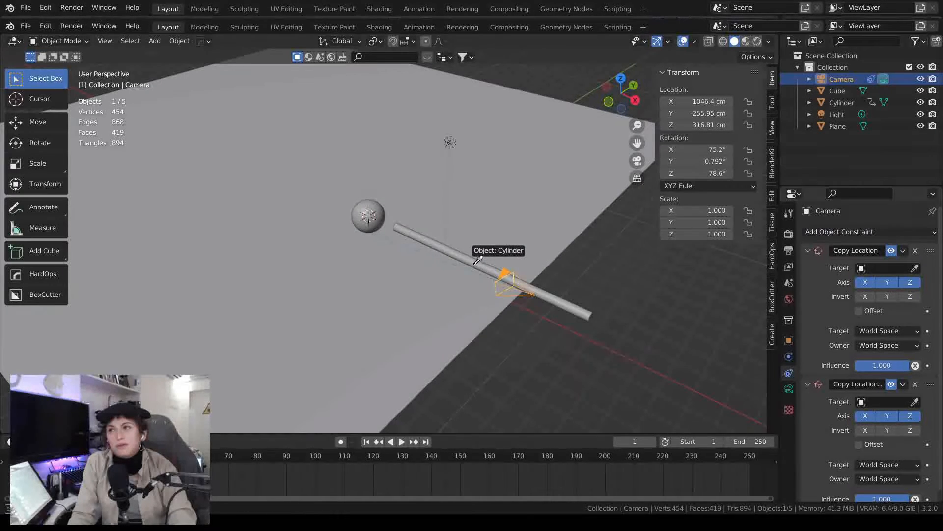
Target the cue stick (Cylinder) in the camera's first Copy Location constraint and enable its Offset option
click(477, 261)
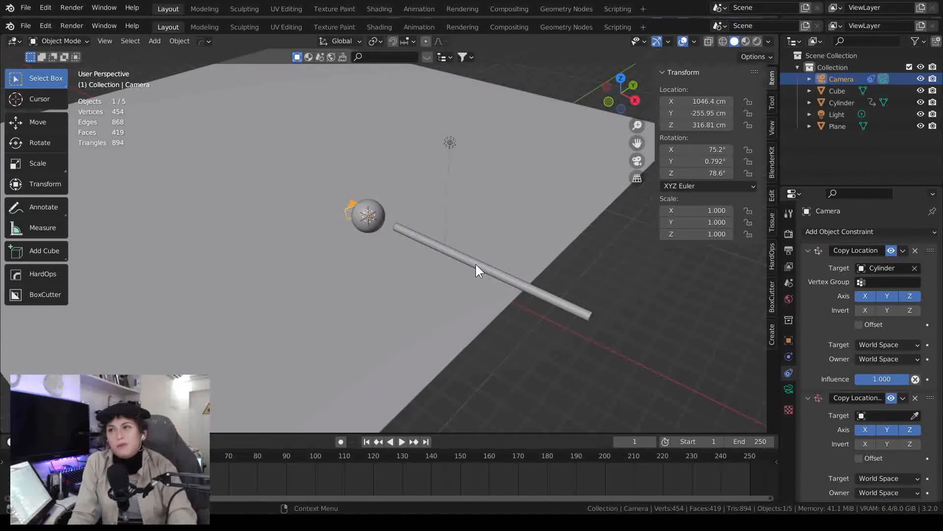
scroll(480, 274, up, 3)
click(858, 324)
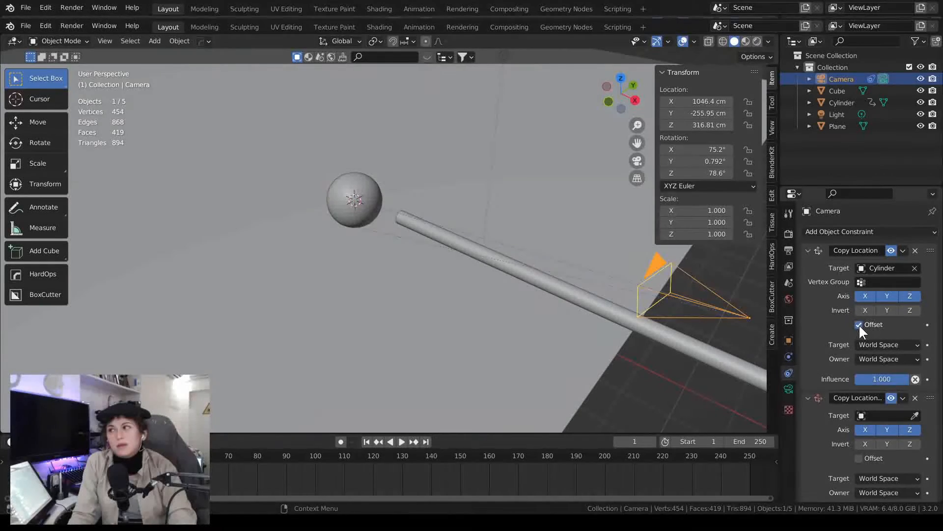
Target the ball (Cube) in the camera's second Copy Location constraint and enable its Offset option
click(914, 416)
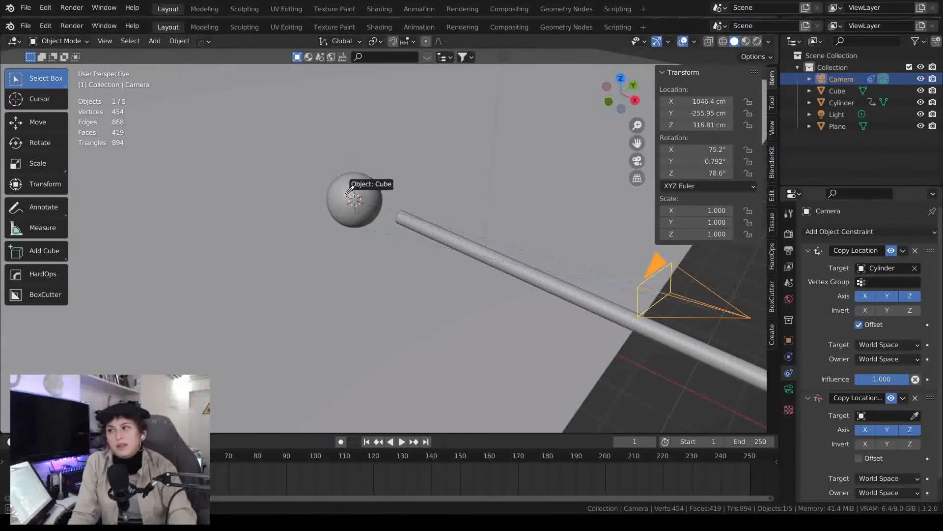
click(358, 192)
scroll(806, 410, down, 2)
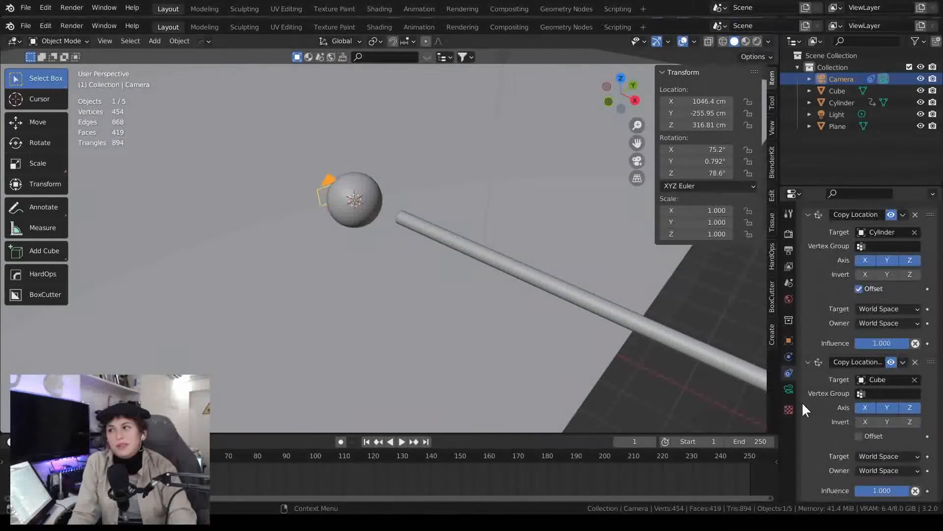
click(876, 436)
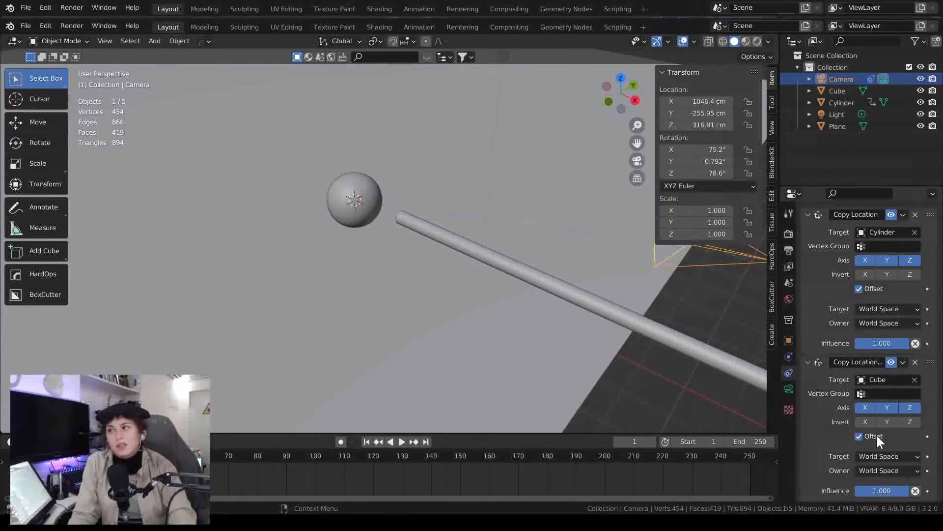
Set the influence of the camera's ball-targeted Copy Location constraint to 0
click(884, 487)
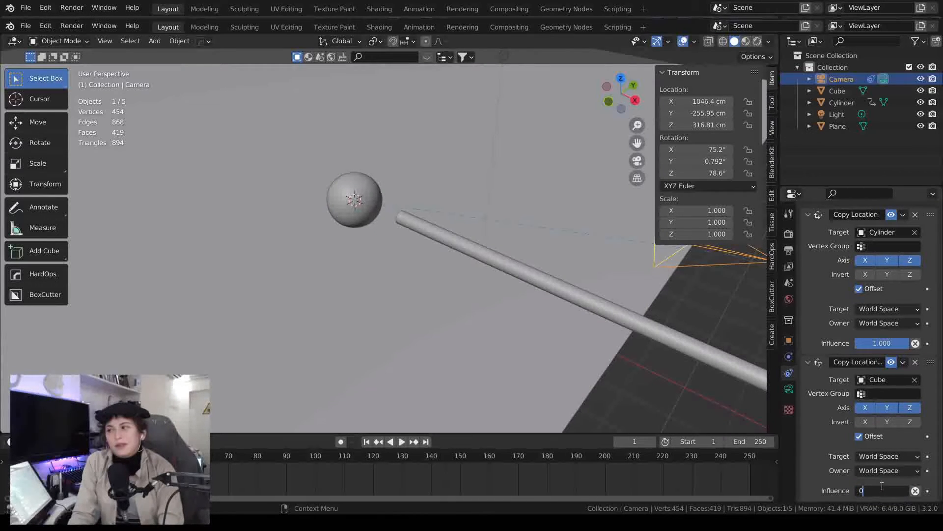
text(0)
key(Return)
scroll(494, 348, down, 3)
Play the shot through the camera, rewind to frame 0 and inspect the scene from outside the camera view
key(KP_0)
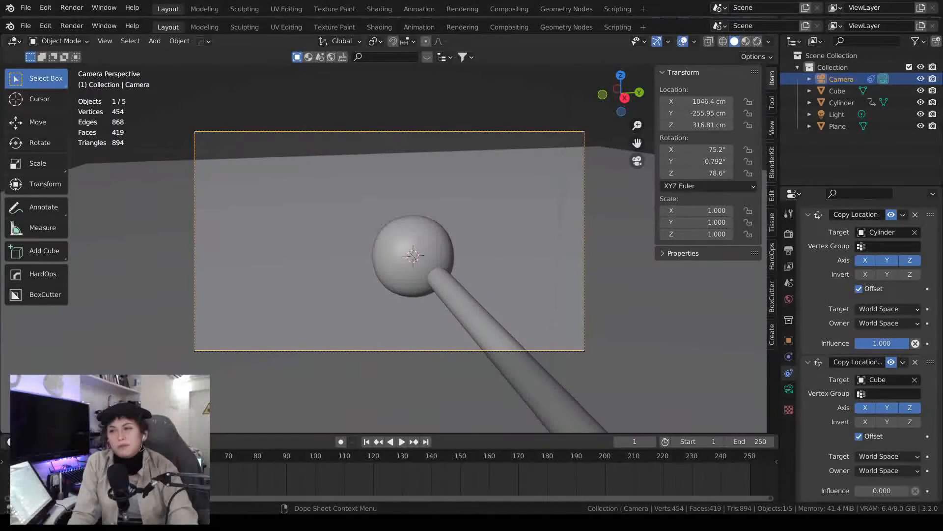
key(space)
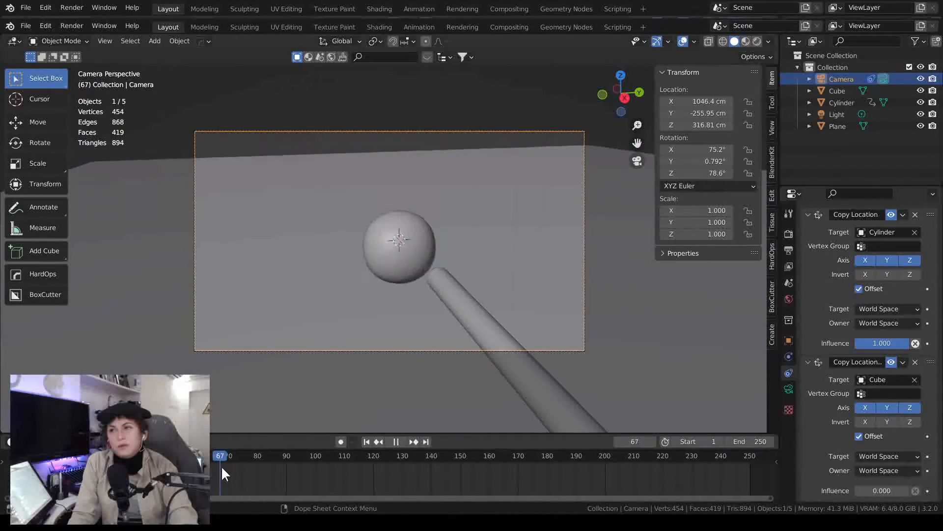
drag(261, 479, 25, 479)
key(space)
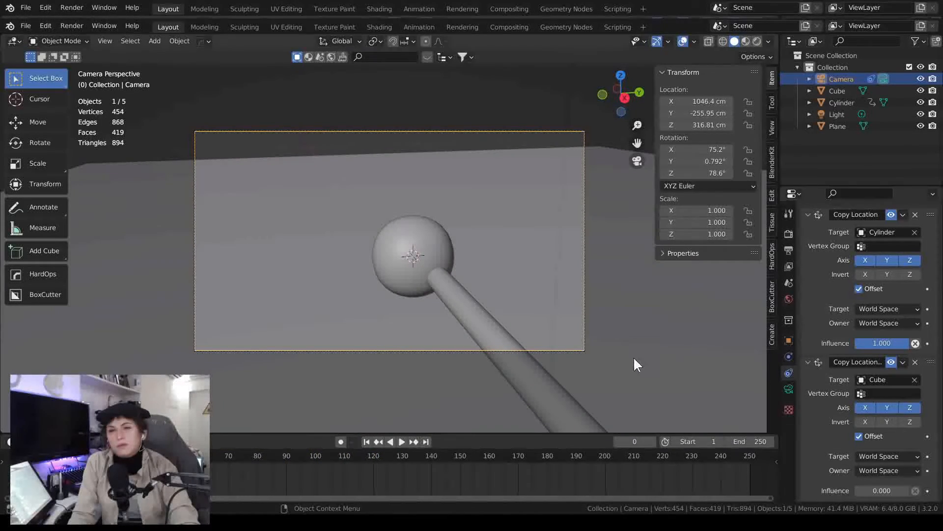
middle_drag(284, 369, 364, 366)
middle_drag(423, 342, 442, 376)
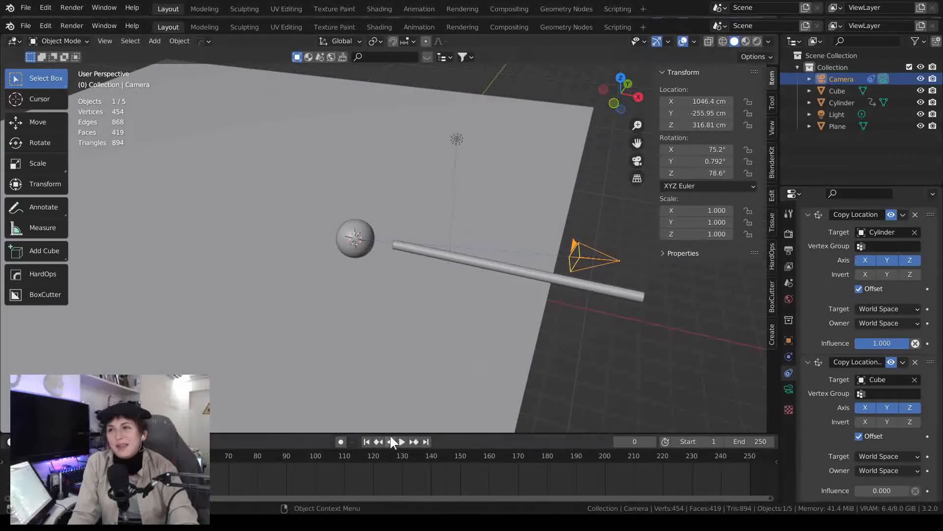
Undo the camera's constraint setup back to before both Copy Location constraints were added
key(ctrl+z)
key(ctrl+z)
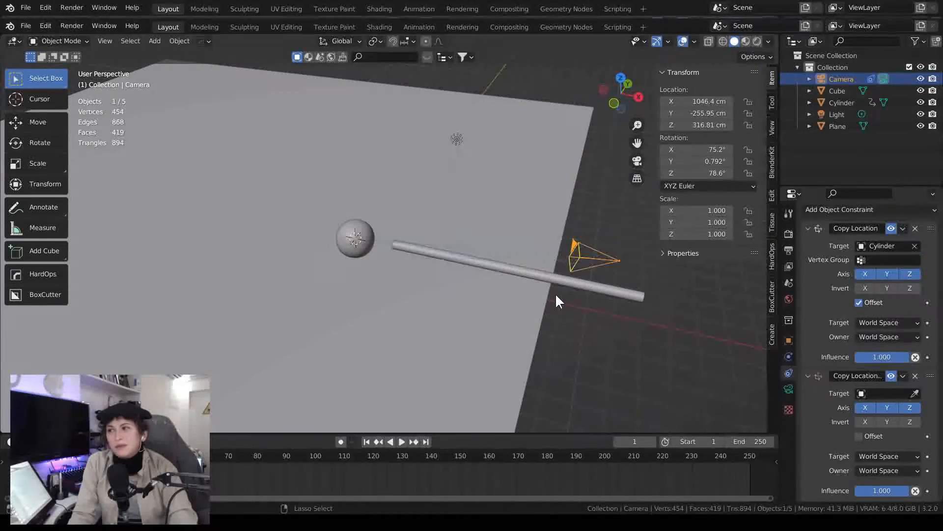
key(ctrl+z)
key(ctrl+z)
key(ctrl+z)
key(ctrl+z)
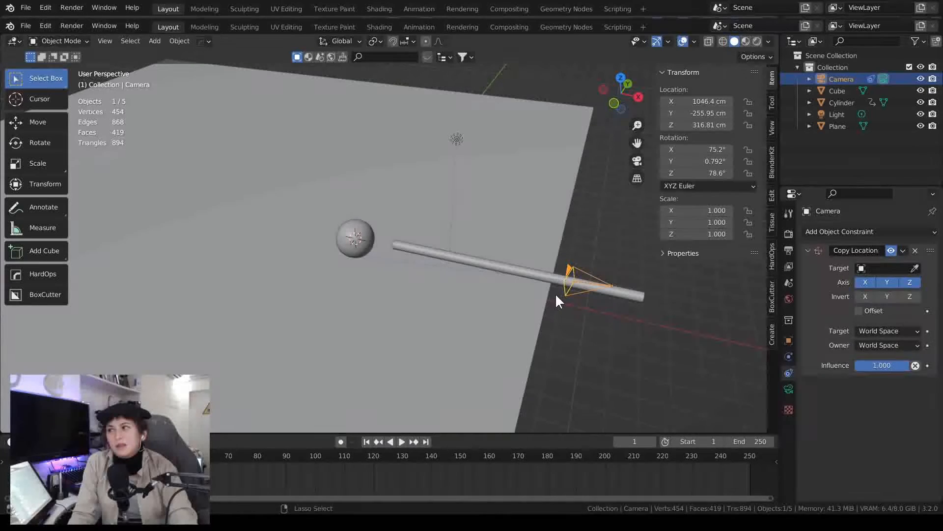
Play the cue stick hitting the ball without camera constraints and return to the first frame
key(space)
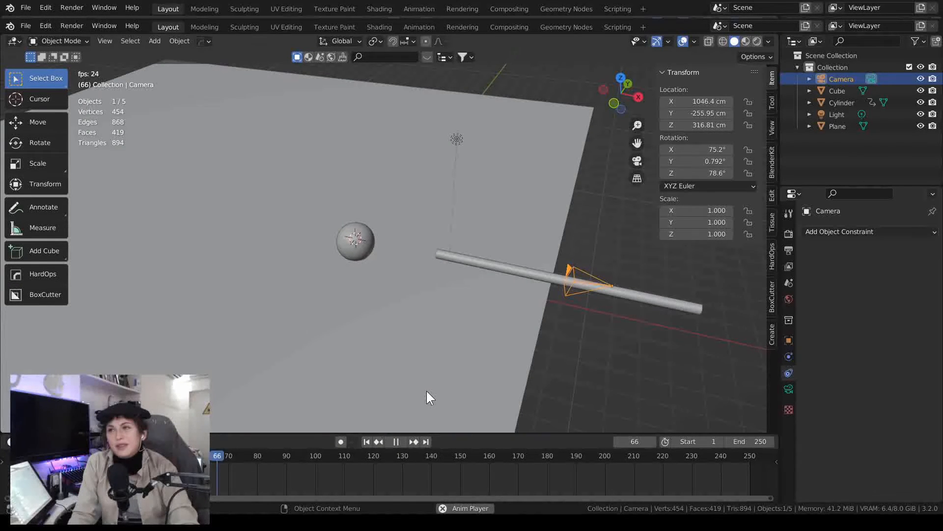
key(space)
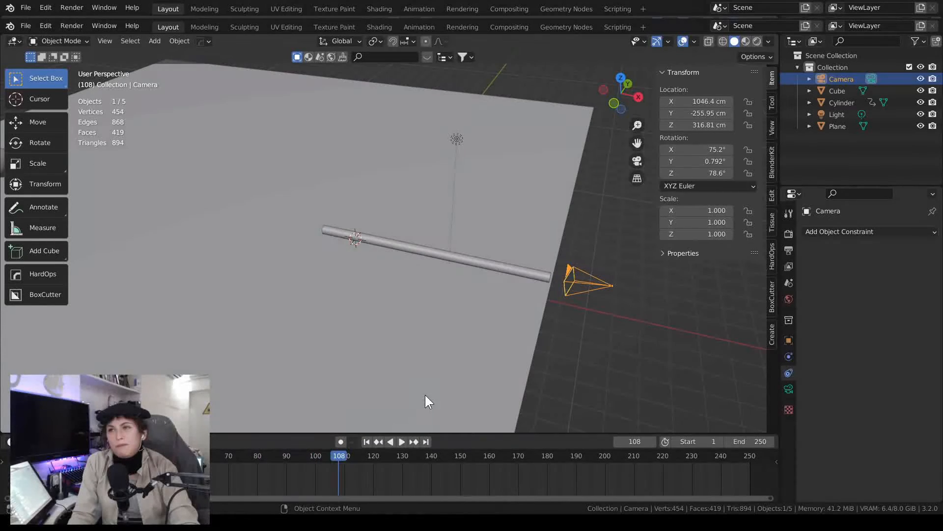
click(367, 441)
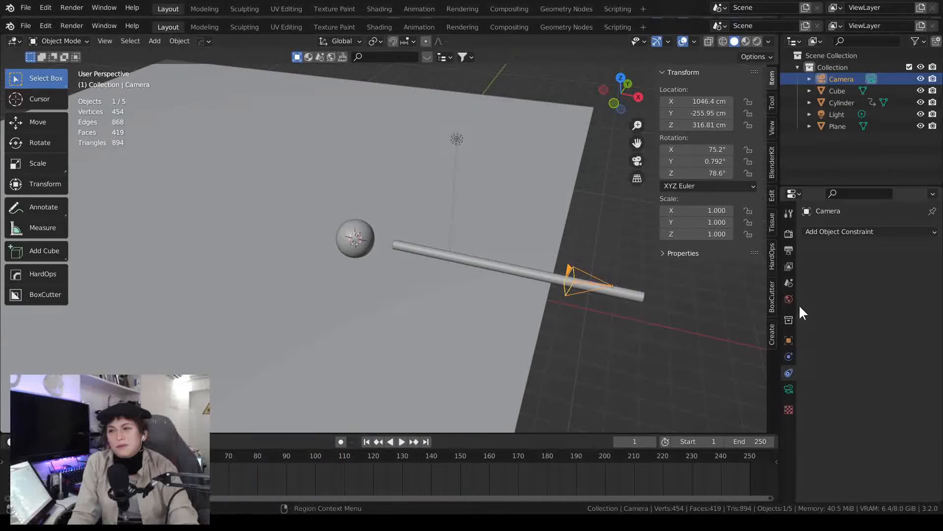
Bake the Rigid Body World cache of the scene for frames 1 to 250
click(789, 283)
scroll(819, 374, down, 5)
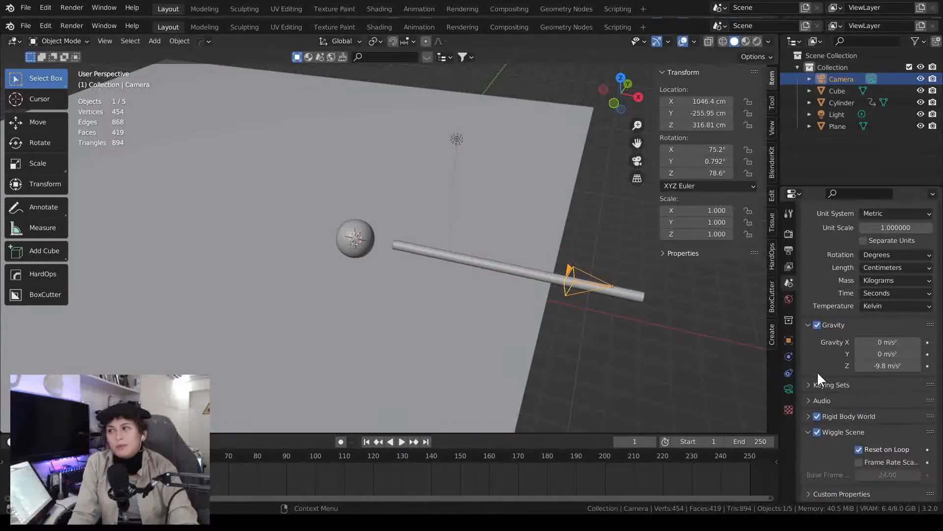
click(809, 416)
scroll(835, 415, down, 7)
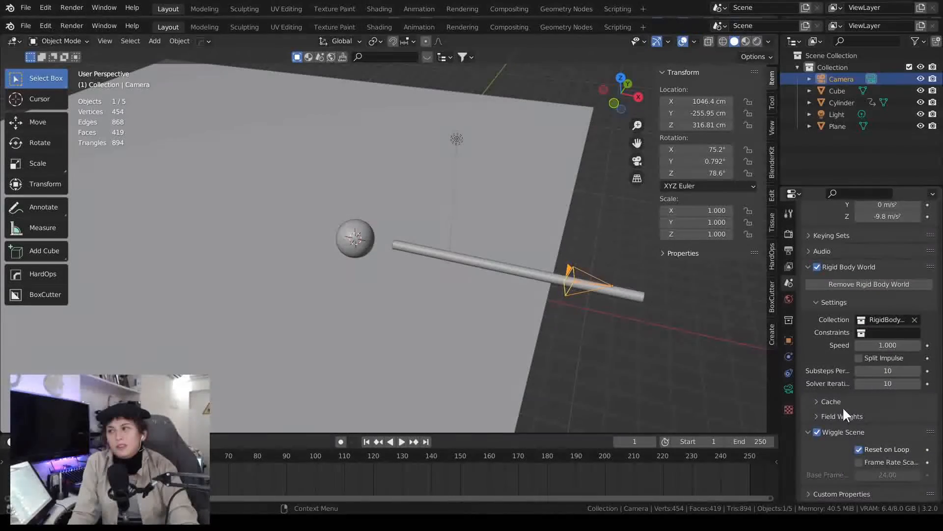
click(818, 401)
scroll(826, 403, down, 5)
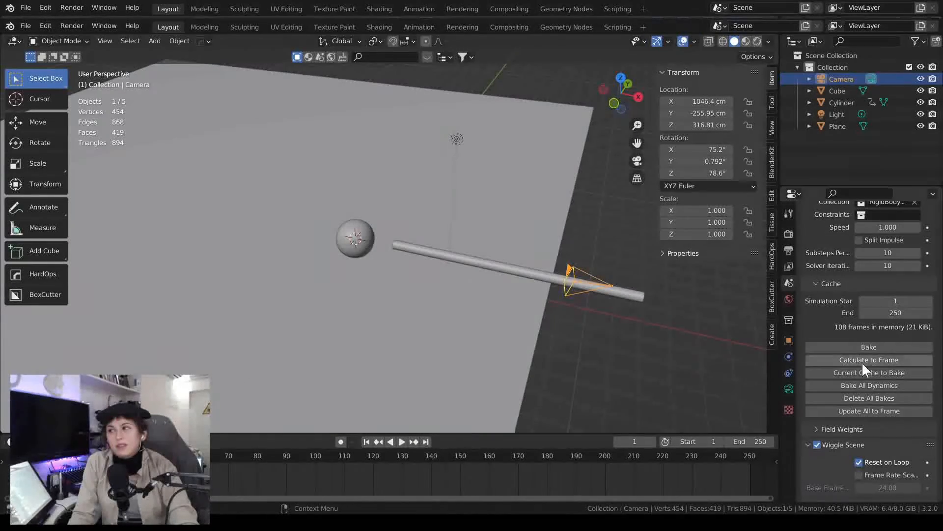
click(870, 347)
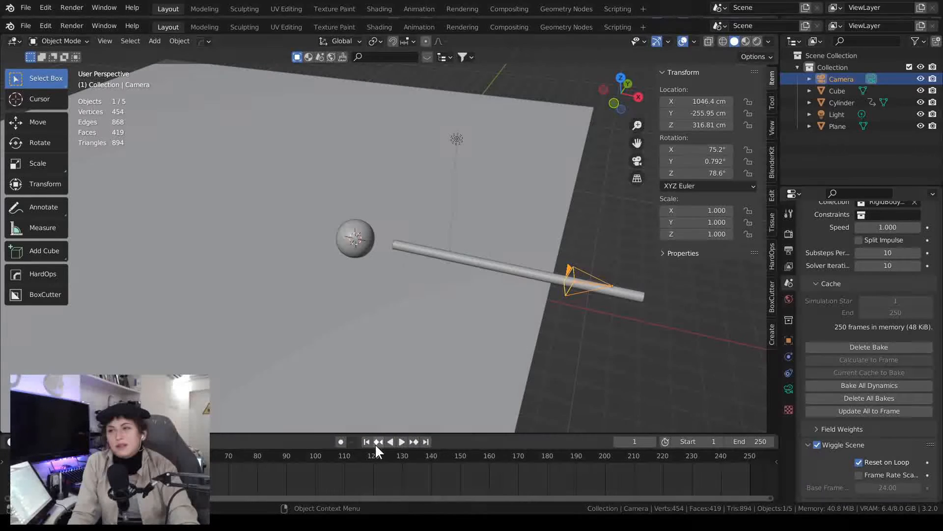
Play back the baked rigid body simulation and return to the first frame
click(401, 441)
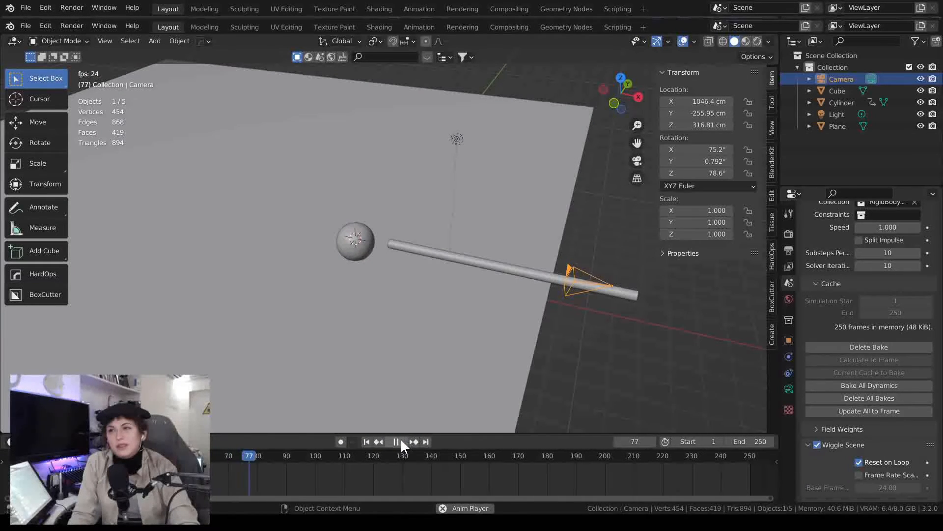
click(396, 443)
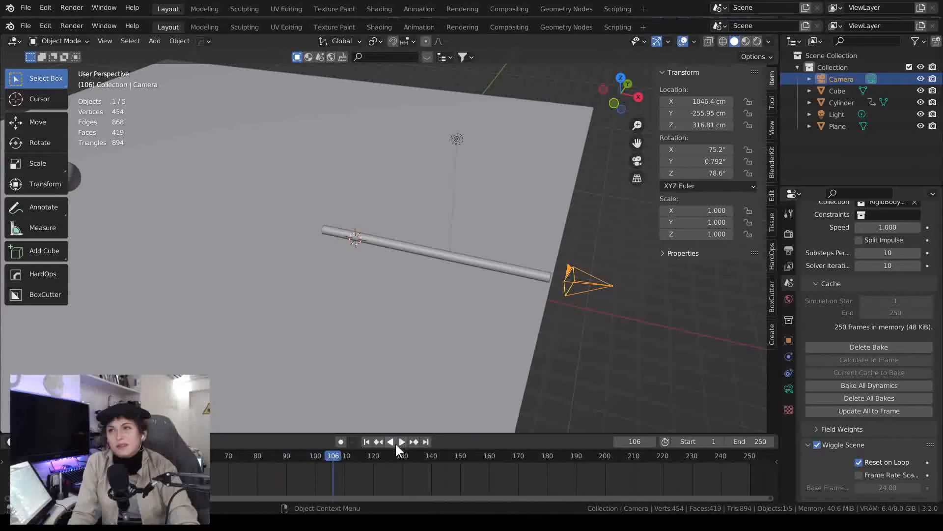
click(365, 441)
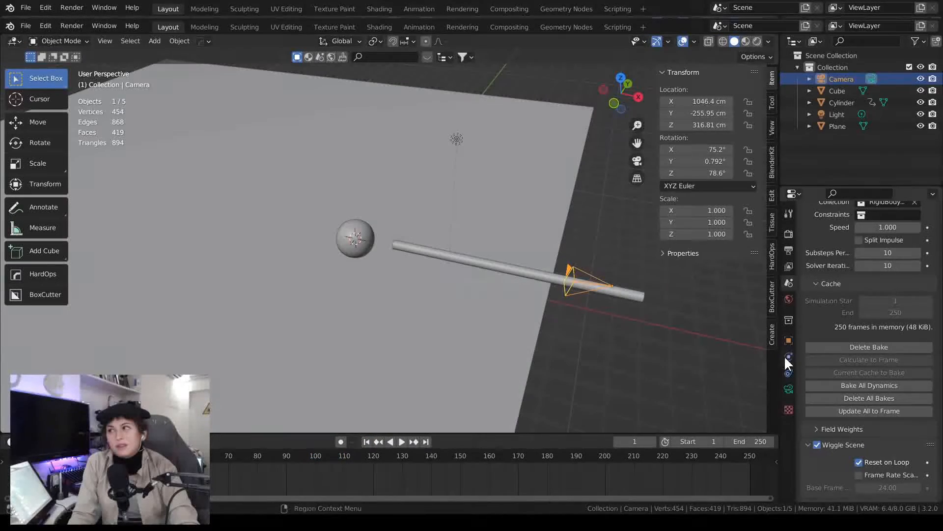
Add two Copy Location constraints to the camera
click(789, 373)
click(843, 233)
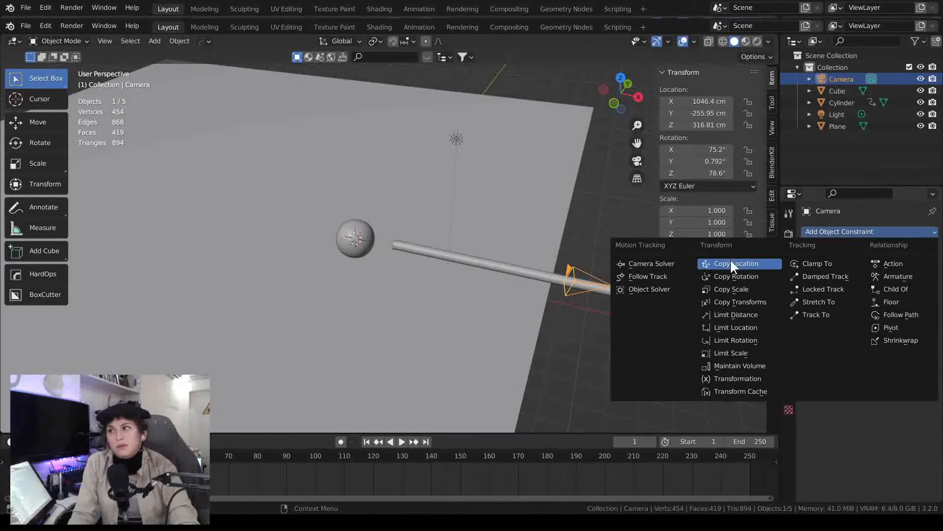
click(671, 261)
click(843, 231)
click(671, 262)
Target the cue stick (Cylinder) in the camera's first Copy Location constraint and enable its Offset option
click(914, 268)
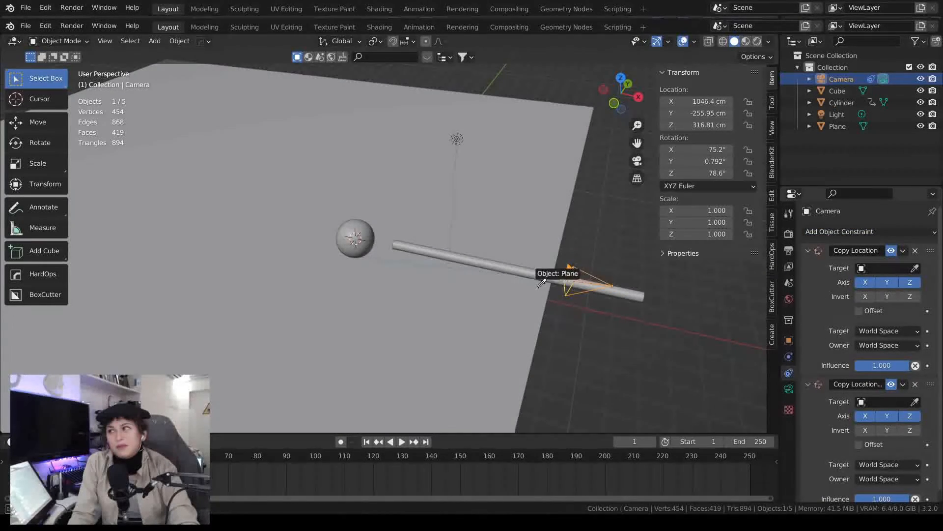
click(545, 275)
click(859, 324)
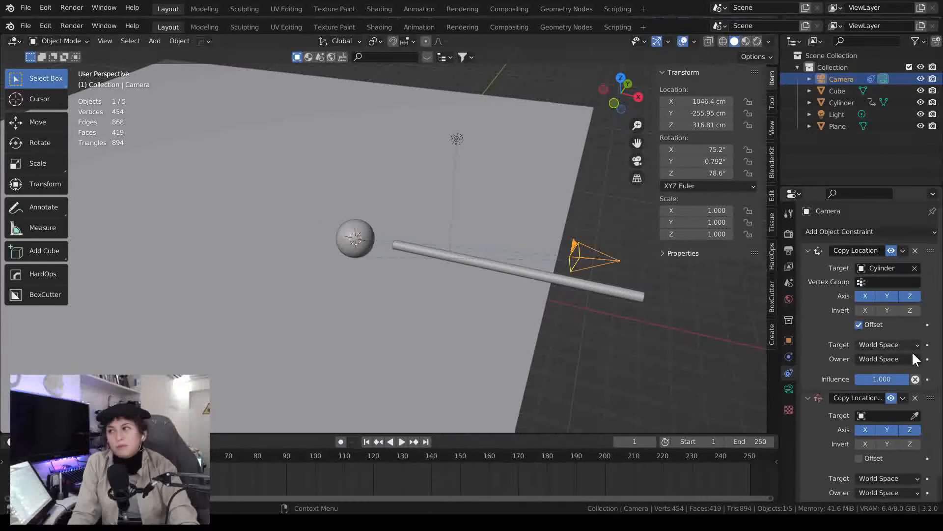
Target the ball (Cube) in the camera's second Copy Location constraint and enable its Offset option
click(915, 415)
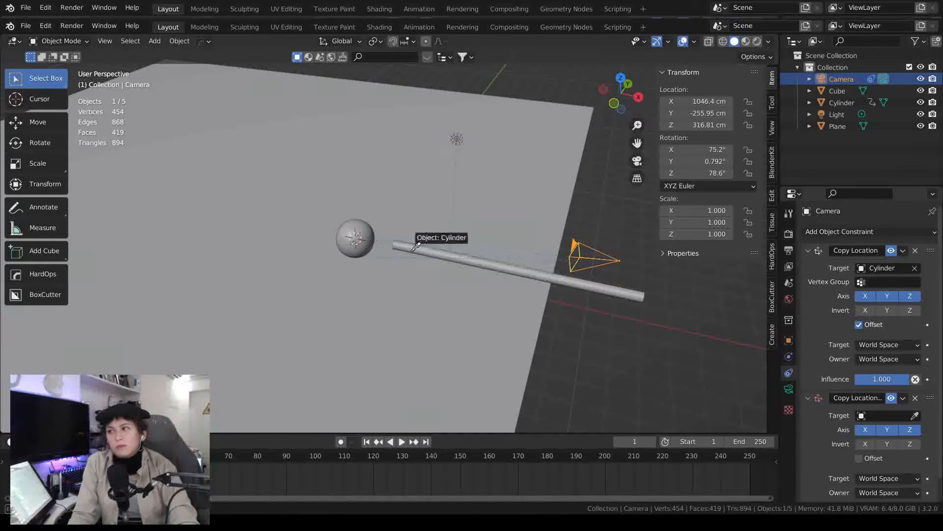
click(355, 236)
click(859, 471)
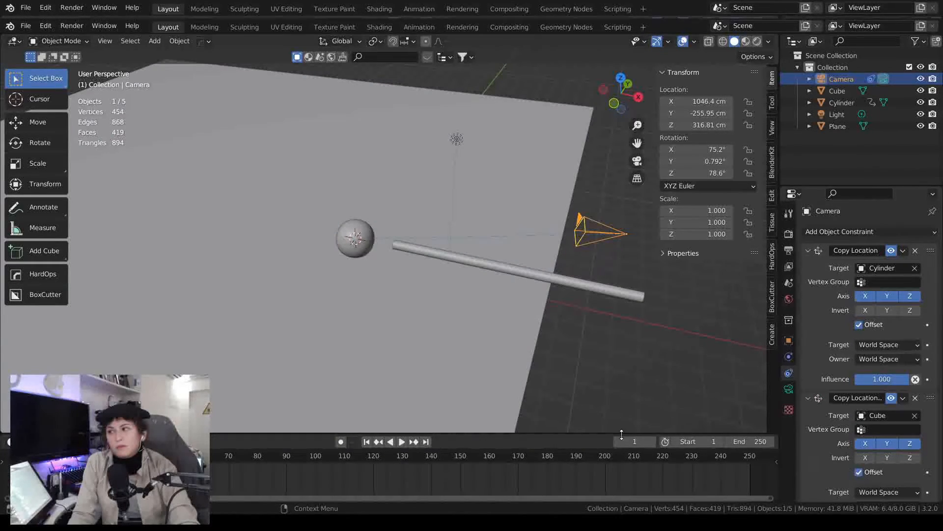
Play the animation and scrub back to frame 92 to check how the camera follows the cue stick and ball
click(403, 442)
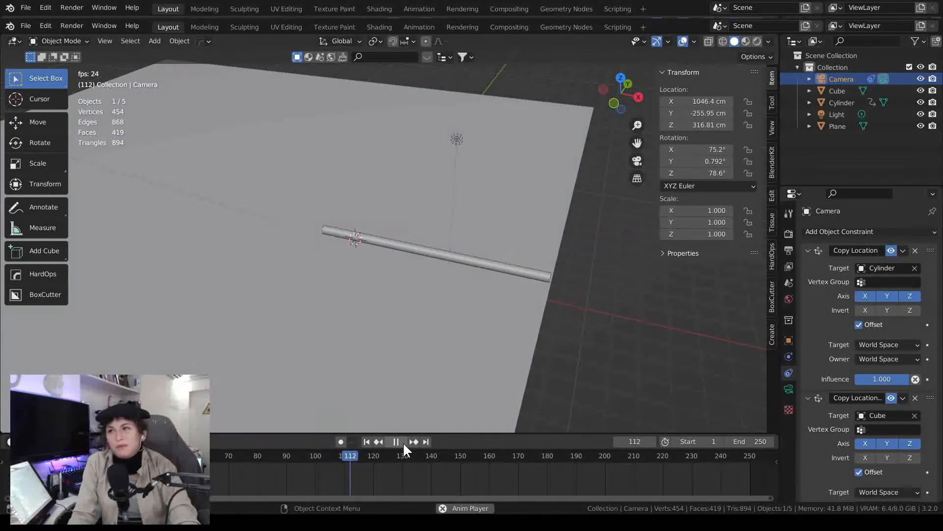
click(403, 442)
drag(365, 451, 288, 475)
scroll(865, 413, down, 2)
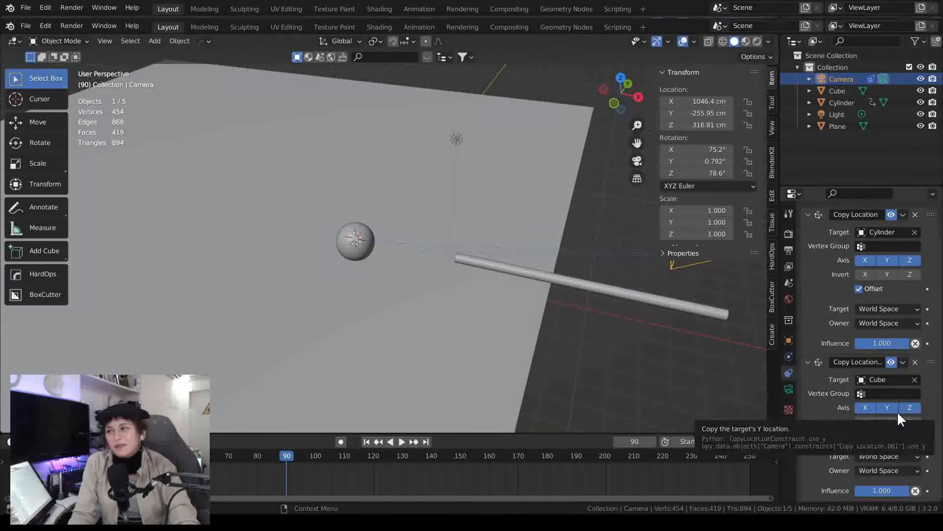
drag(277, 453, 293, 453)
ctrl+scroll(305, 451, up, 3)
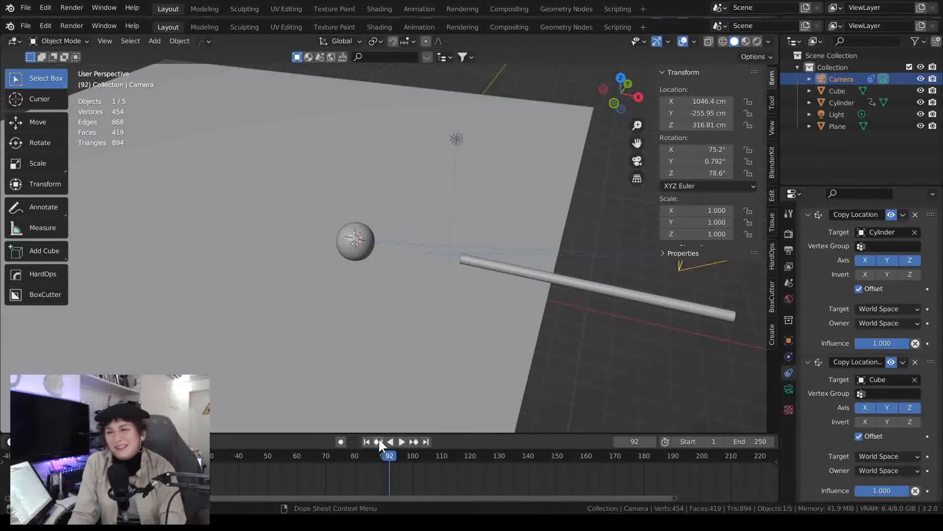
Play the shot through the camera view and return to the first frame
key(KP_0)
click(402, 442)
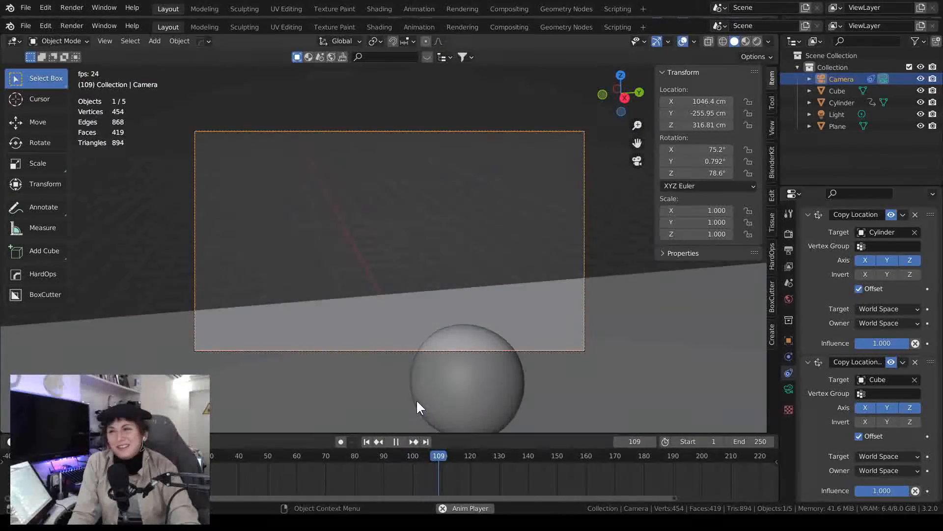
key(space)
click(366, 441)
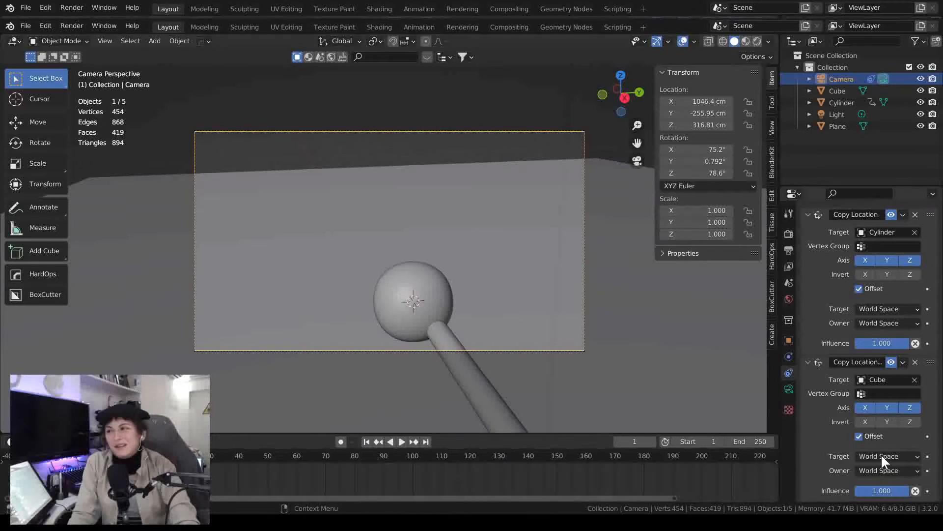
Set the ball constraint's influence to 0 and move the camera back to an X location of about 1348.4 cm
click(882, 490)
text(0)
key(Return)
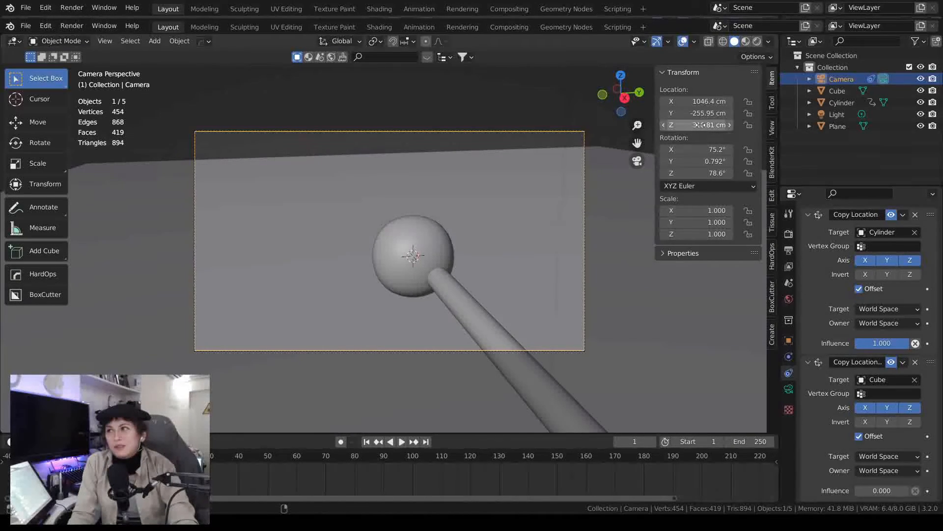
drag(700, 101, 750, 101)
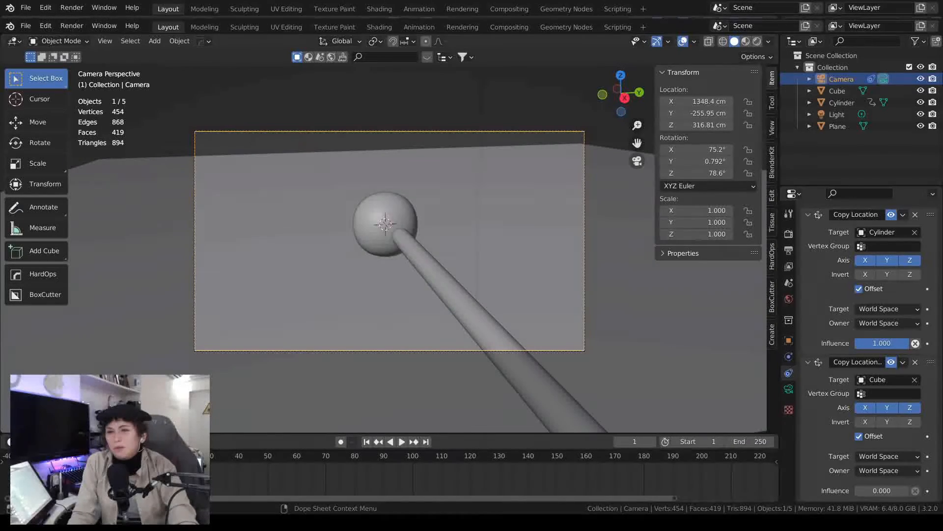
At frame 99, just before the ball moves away, keyframe the cue stick constraint's influence at 1 and the ball constraint's at 0
drag(206, 454, 411, 455)
middle_drag(391, 368, 511, 373)
key(space)
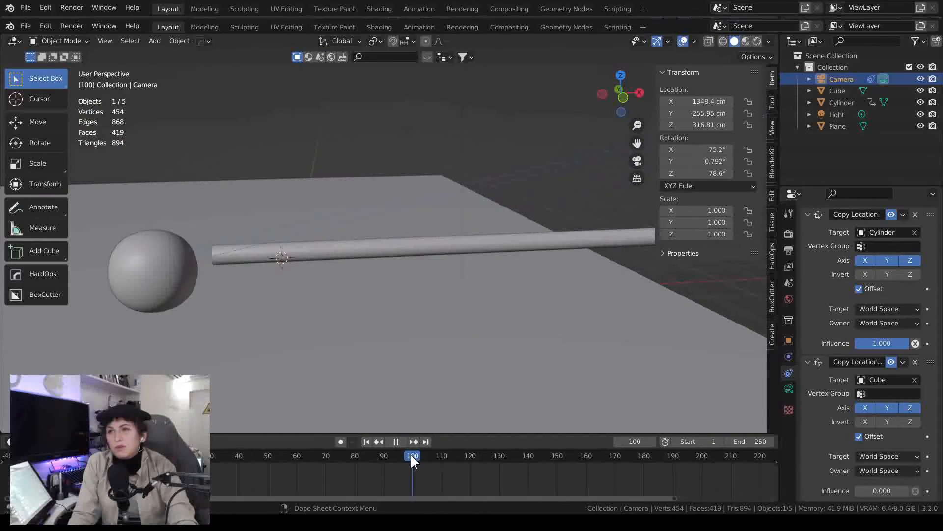
key(Escape)
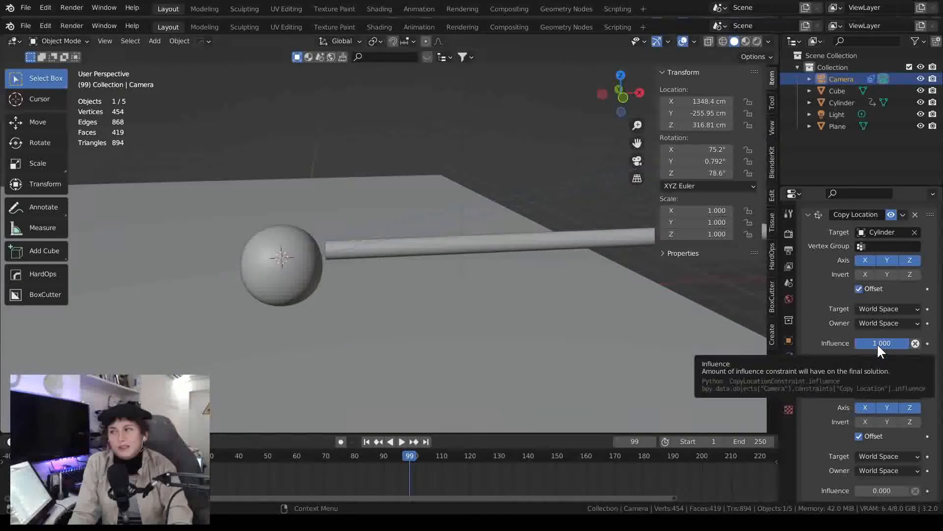
key(i)
key(i)
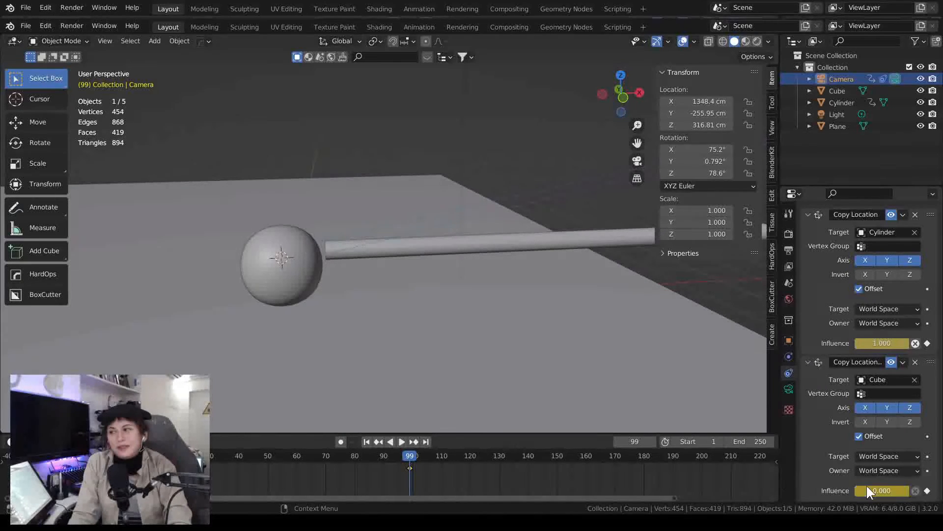
At frame 100, keyframe the cue stick constraint's influence at 0 and a raised influence for the ball constraint, then return to frame 99
key(space)
drag(412, 454, 412, 458)
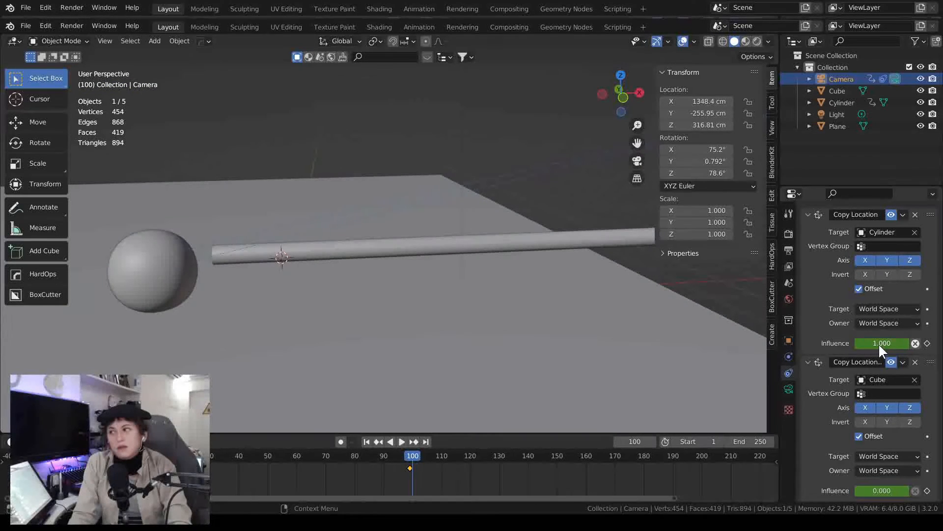
drag(883, 341, 853, 341)
key(i)
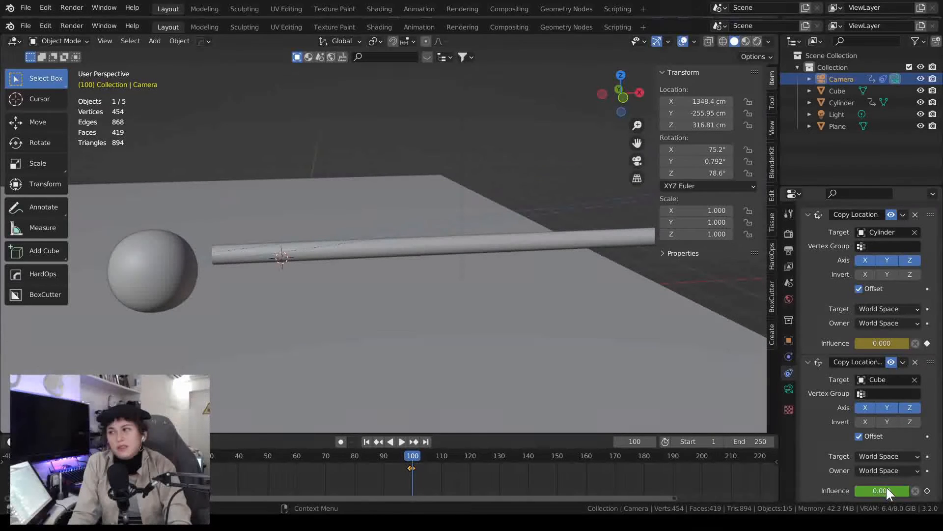
drag(874, 491, 889, 489)
key(i)
mouse_move(413, 450)
mouse_down()
mouse_move(387, 451)
mouse_move(425, 456)
mouse_move(411, 456)
mouse_up()
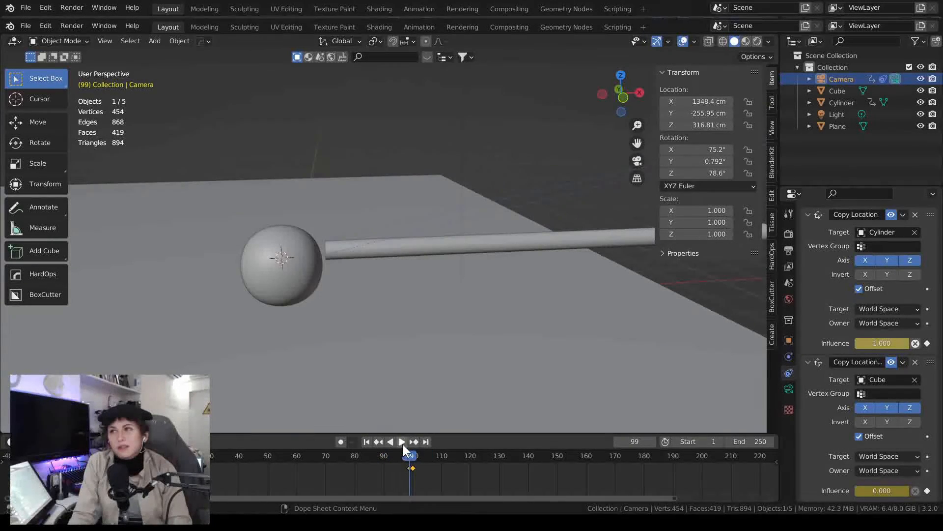
Play the shot from the first frame through the camera view and return to the start
key(KP_0)
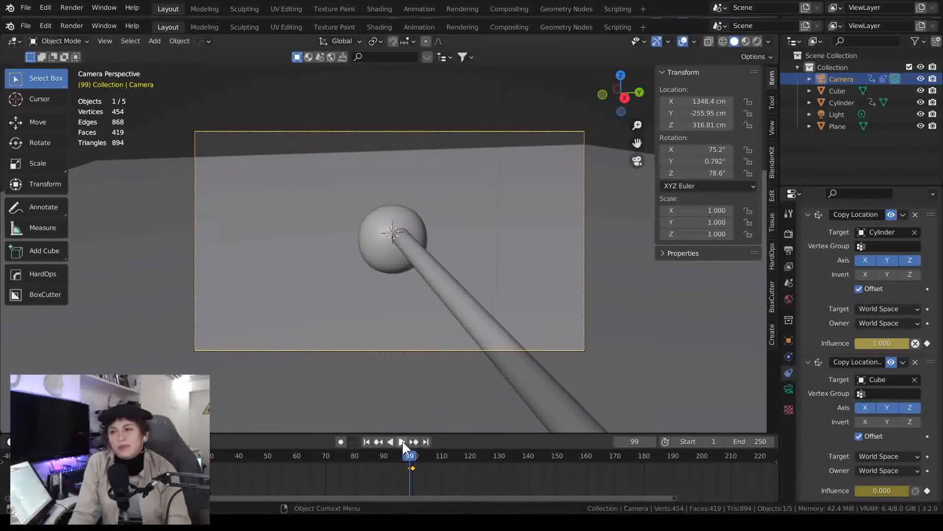
drag(411, 453, 401, 478)
click(366, 441)
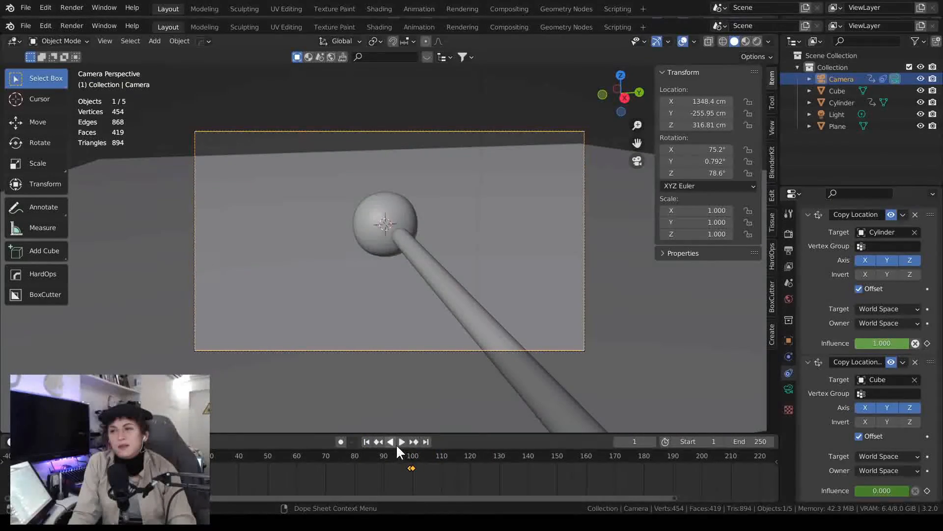
click(401, 442)
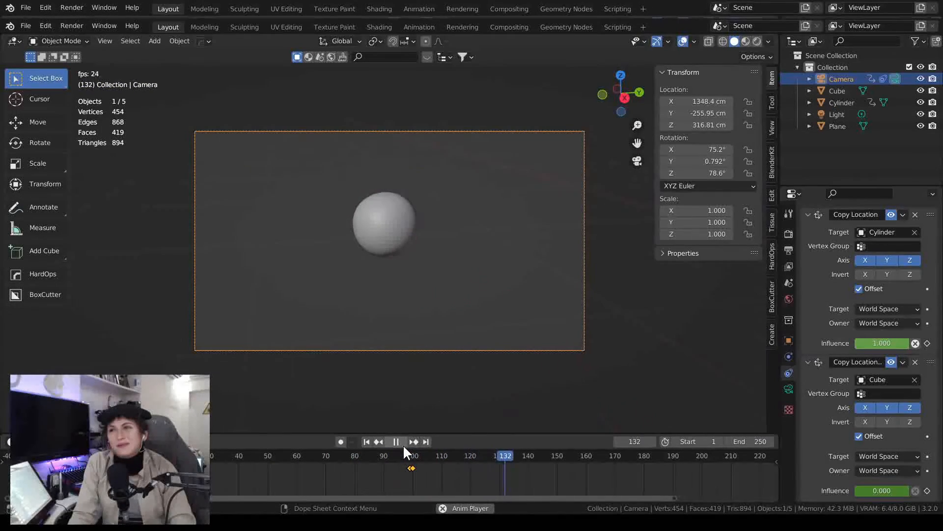
click(397, 442)
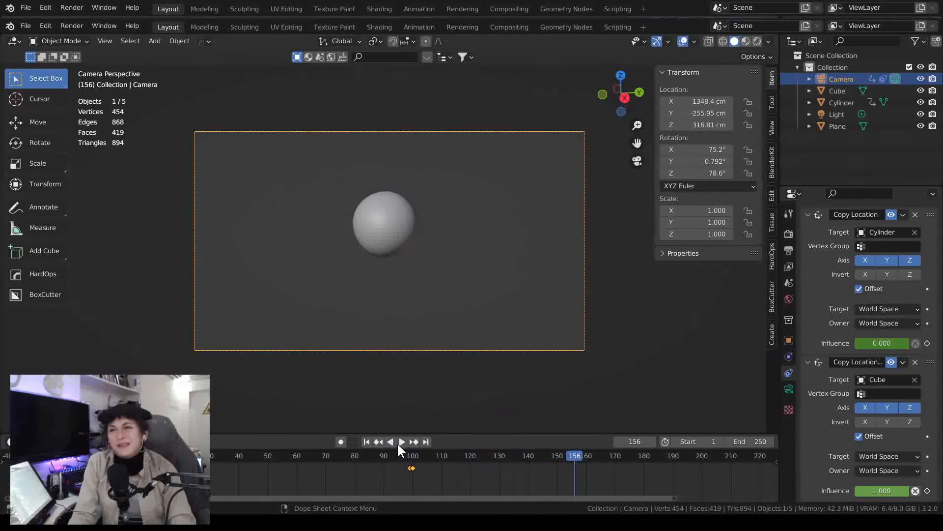
click(366, 442)
View the whole scene from outside the camera and scrub to frame 66 to examine how the camera follows the cue stick
middle_drag(384, 301, 393, 332)
scroll(394, 323, down, 2)
scroll(392, 321, up, 2)
scroll(393, 322, down, 2)
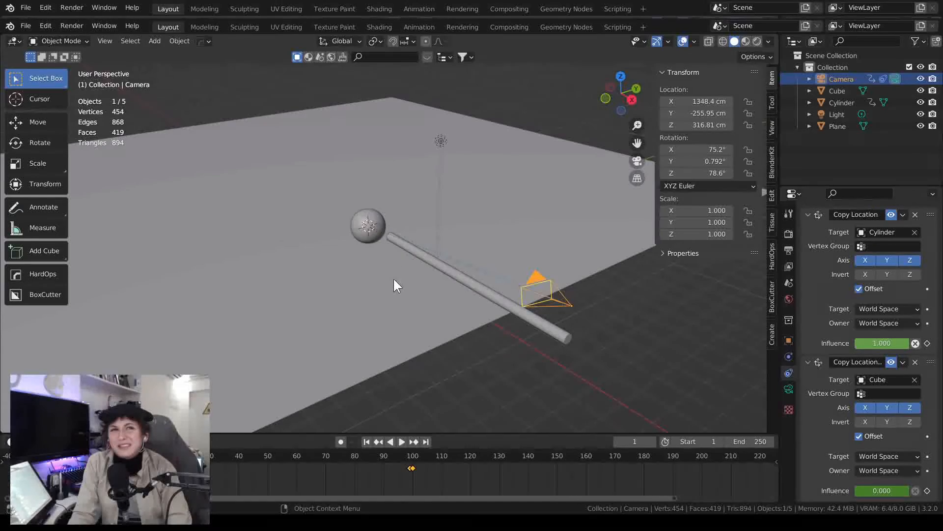
mouse_move(394, 280)
middle_down()
mouse_move(378, 280)
mouse_move(402, 276)
middle_up()
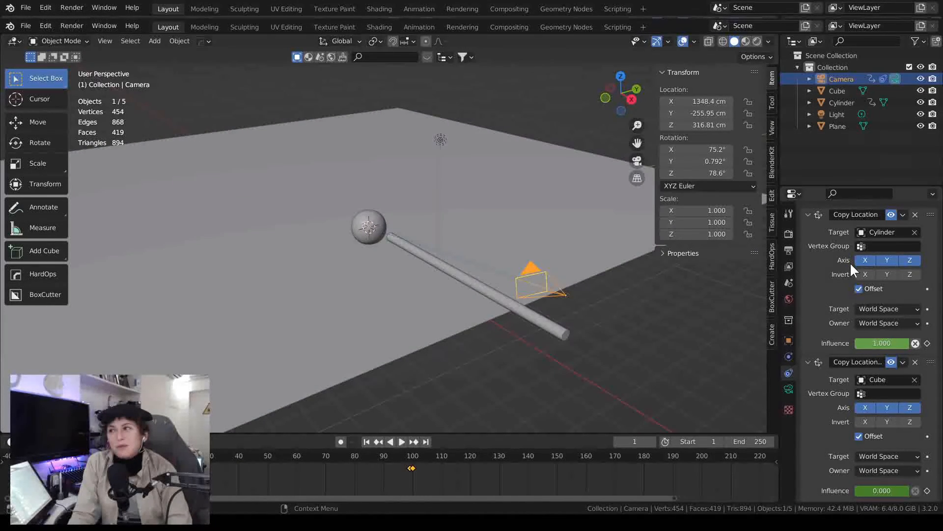
middle_drag(407, 268, 432, 295)
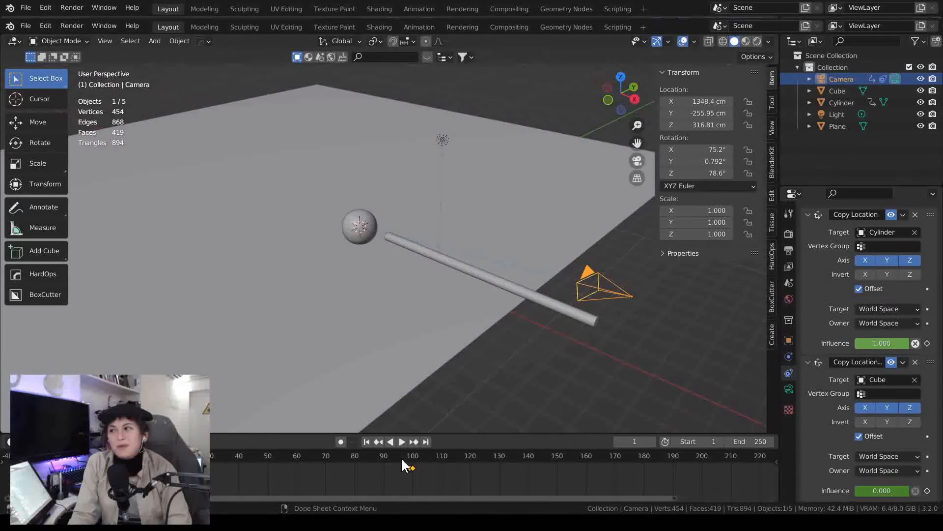
drag(216, 474, 314, 484)
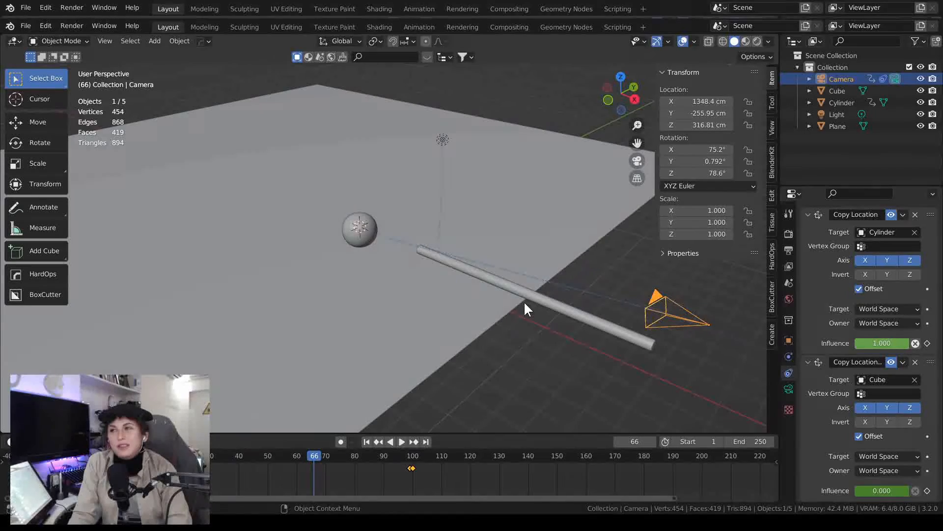
Select the cue stick and scrub through the strike to frame 103 to examine the camera's switch to the ball
click(529, 297)
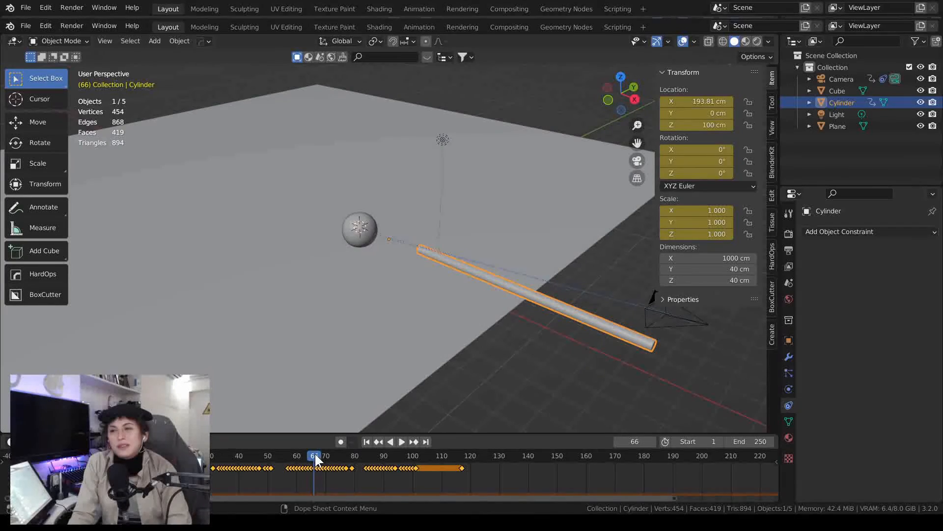
drag(315, 453, 415, 479)
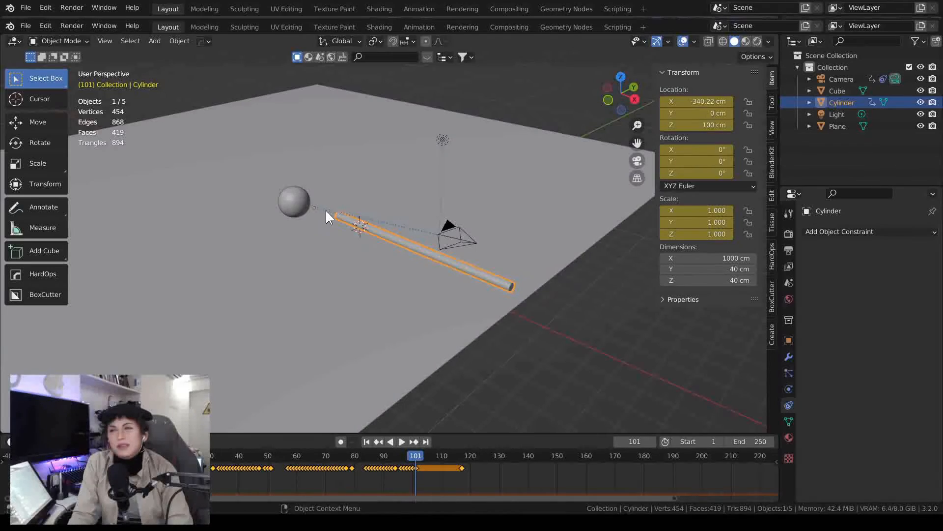
mouse_move(419, 455)
mouse_down()
mouse_move(407, 456)
mouse_move(421, 462)
mouse_up()
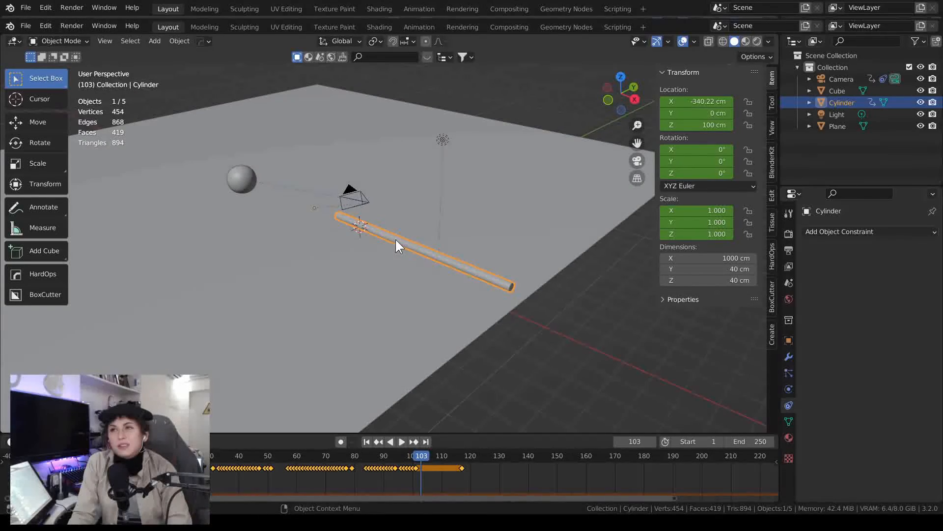
Scrub back to an early frame, replay the shot through the camera view, and rewind to frame 1
drag(415, 459, 201, 458)
ctrl+scroll(361, 455, up, 5)
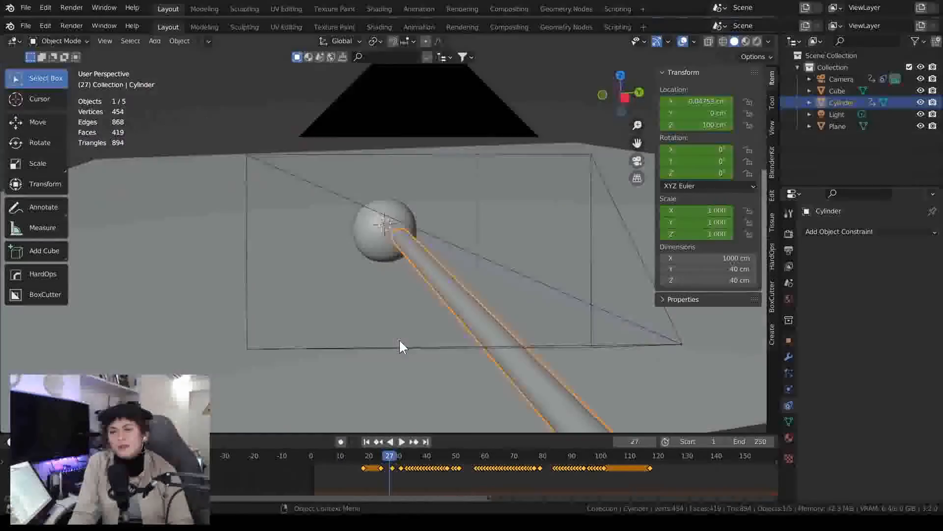
key(KP_0)
click(402, 442)
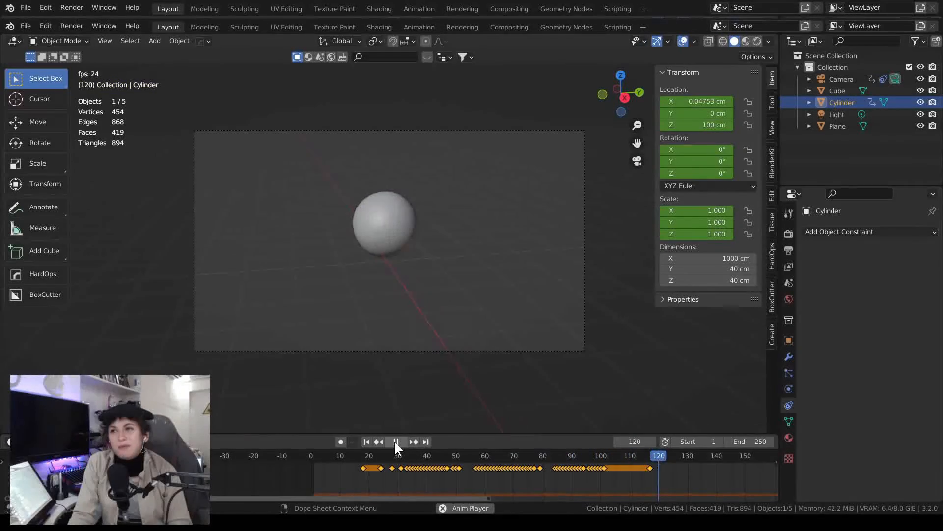
click(396, 441)
click(366, 441)
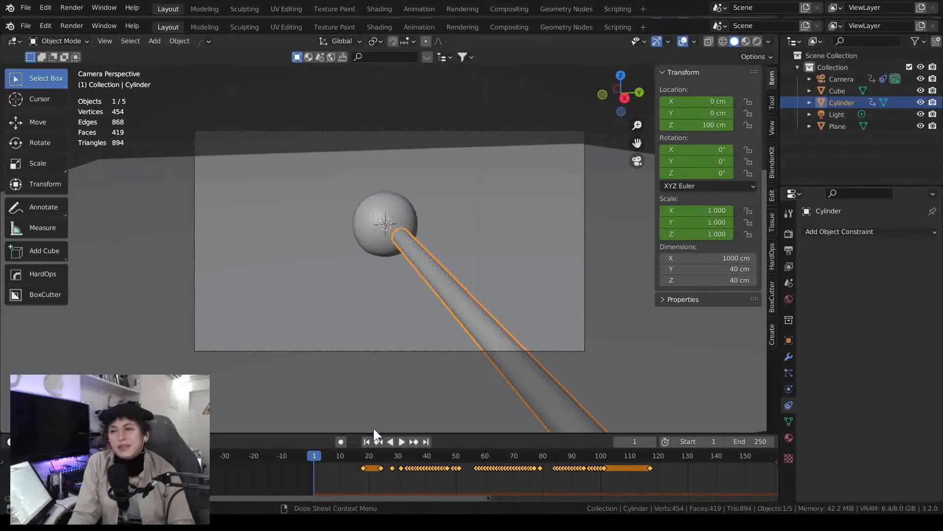
Leave the camera view and select the camera to review the influences of its two Copy Location constraints
key(KP_0)
scroll(373, 351, up, 2)
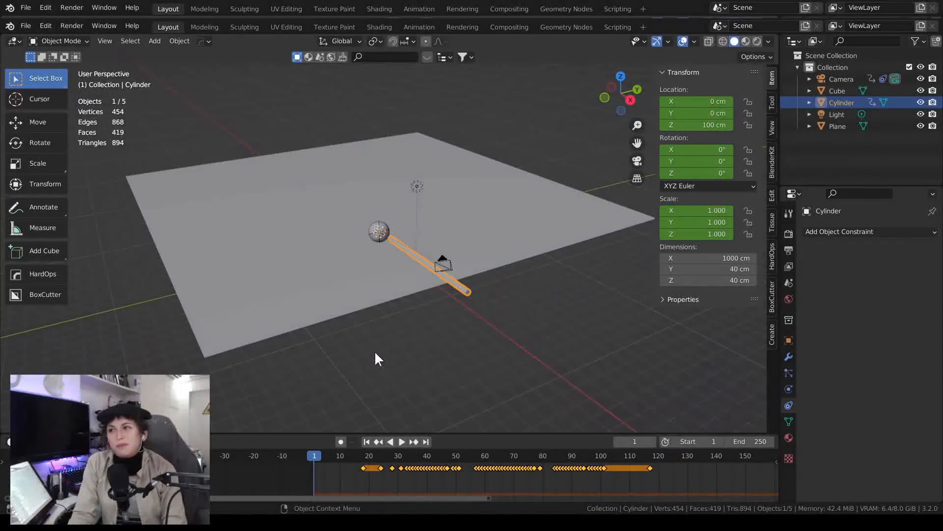
click(444, 264)
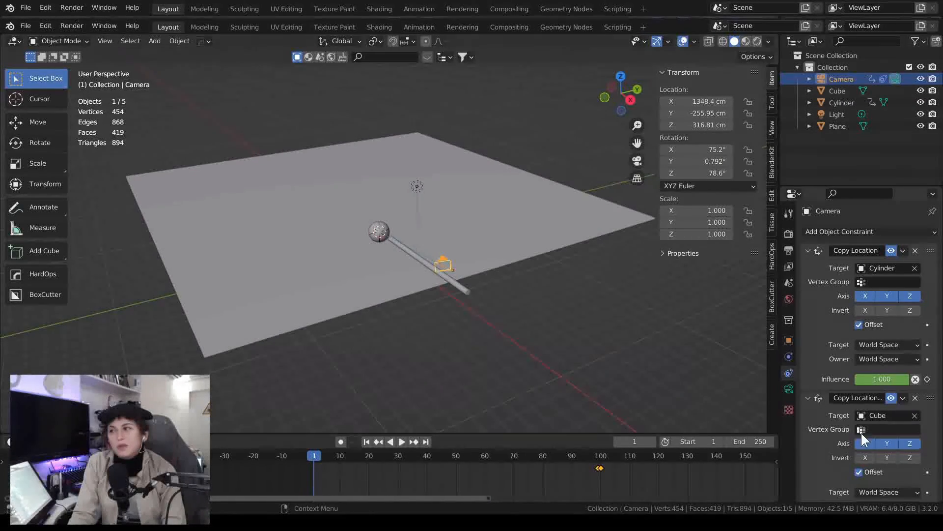
scroll(873, 471, down, 2)
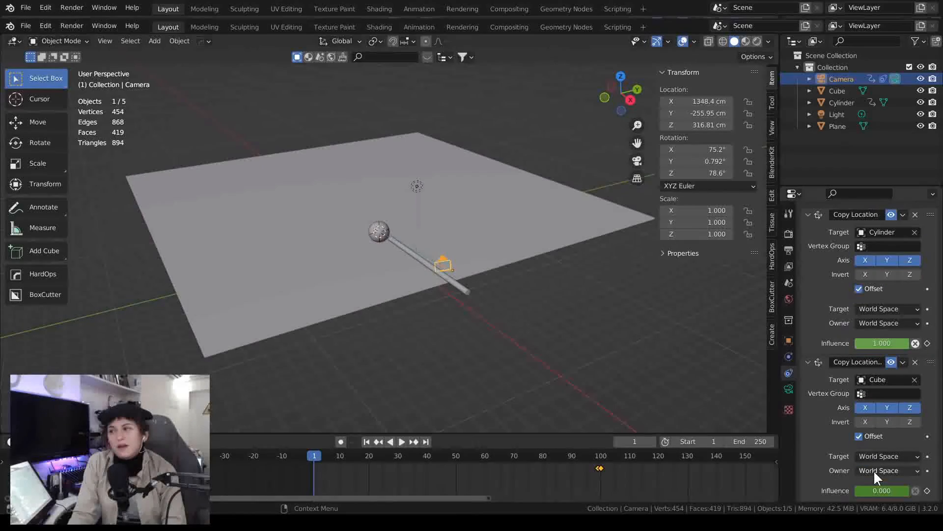